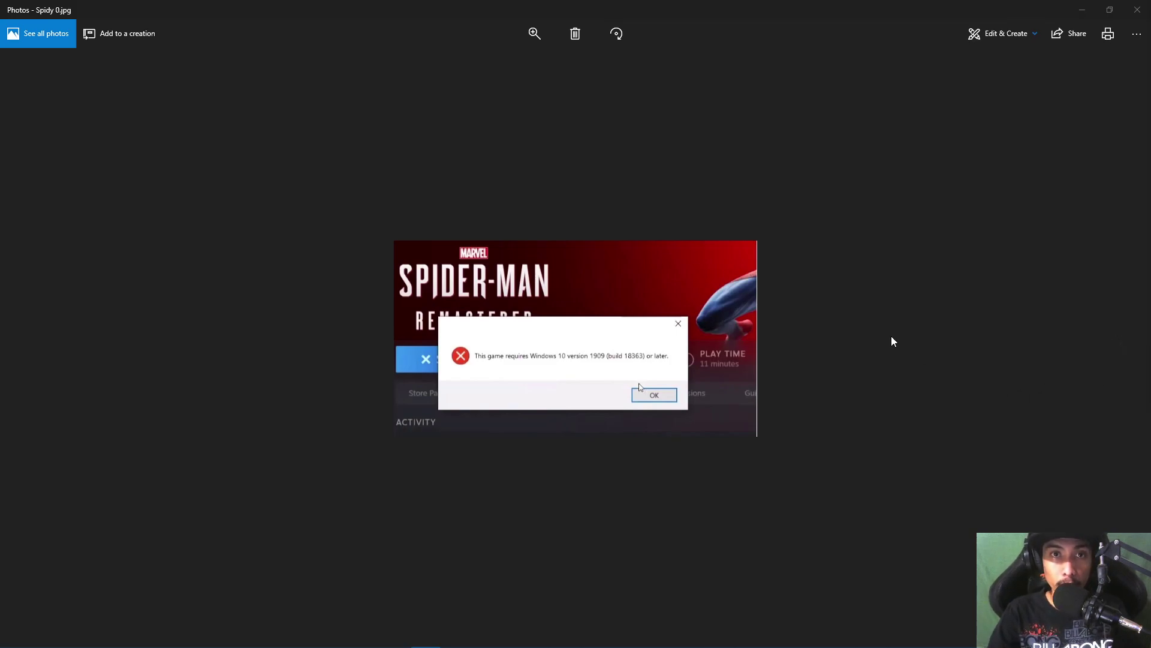
Step: Zoom into the 'requires Windows 10 version 1909' error screenshot in Photos
scroll(811, 346, "up", 2)
scroll(811, 345, "up", 1)
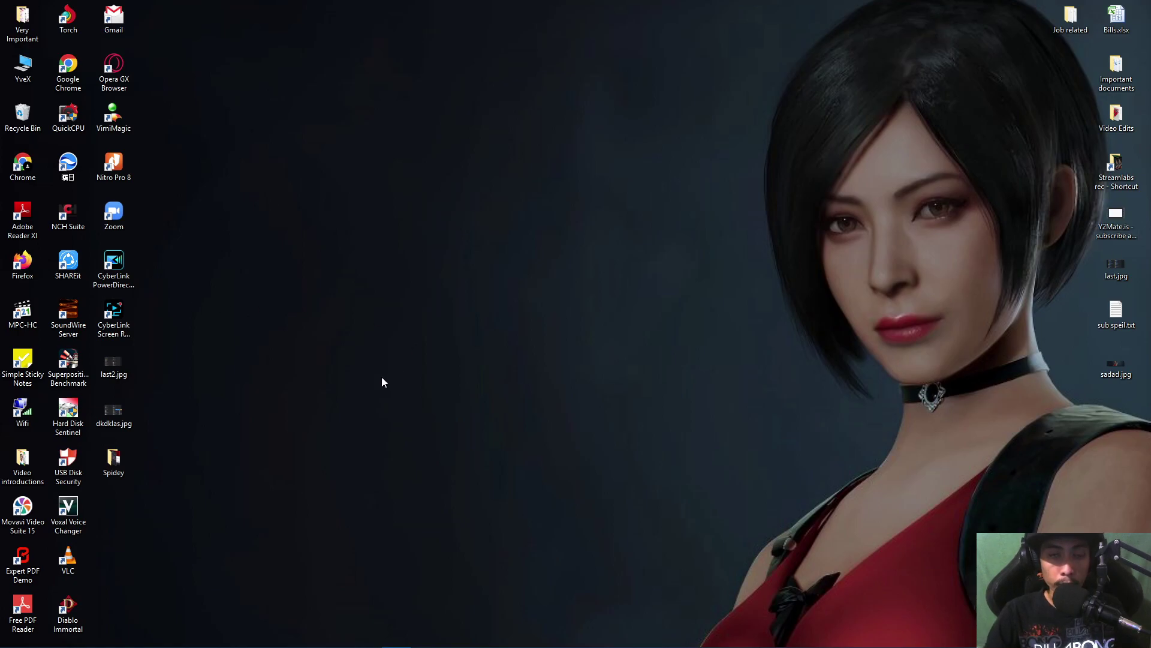
Step: Open File Explorer and browse Local Disk (C:) into Program Files (x86)
mouse_move(291, 636)
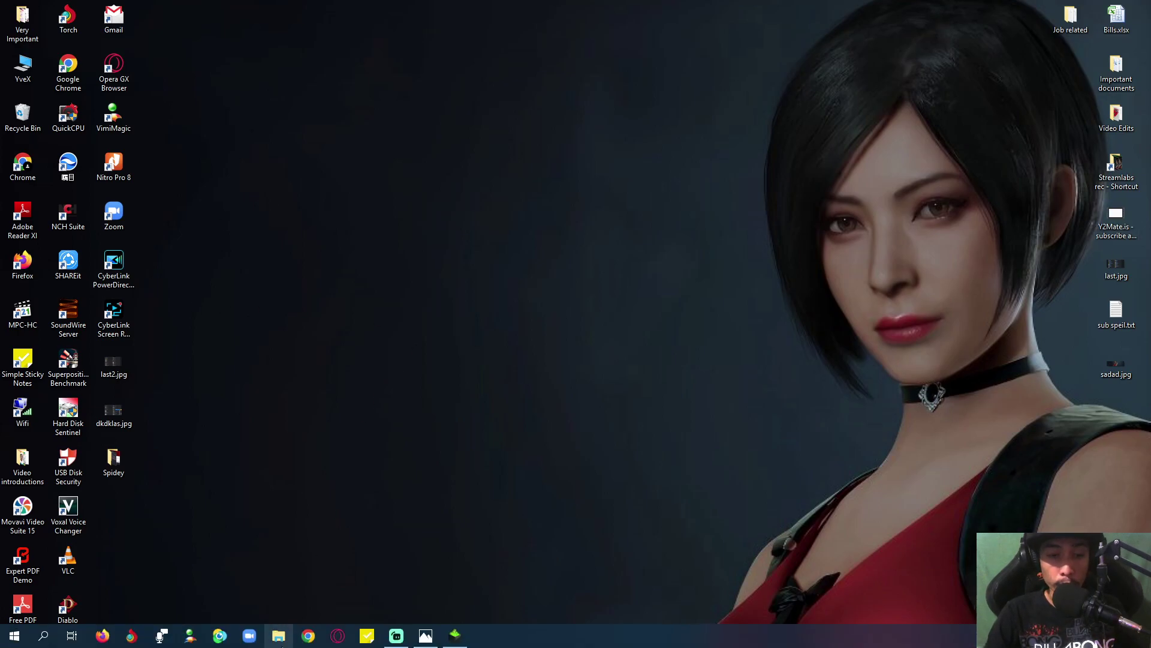
left_click(278, 635)
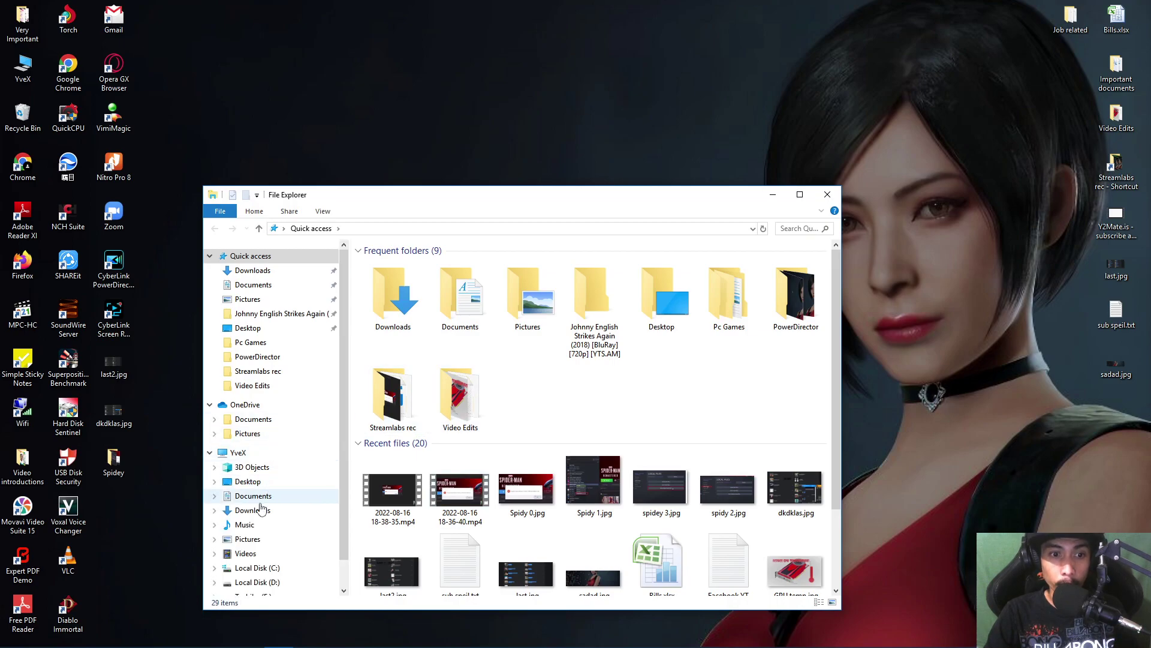
scroll(269, 480, "down", 1)
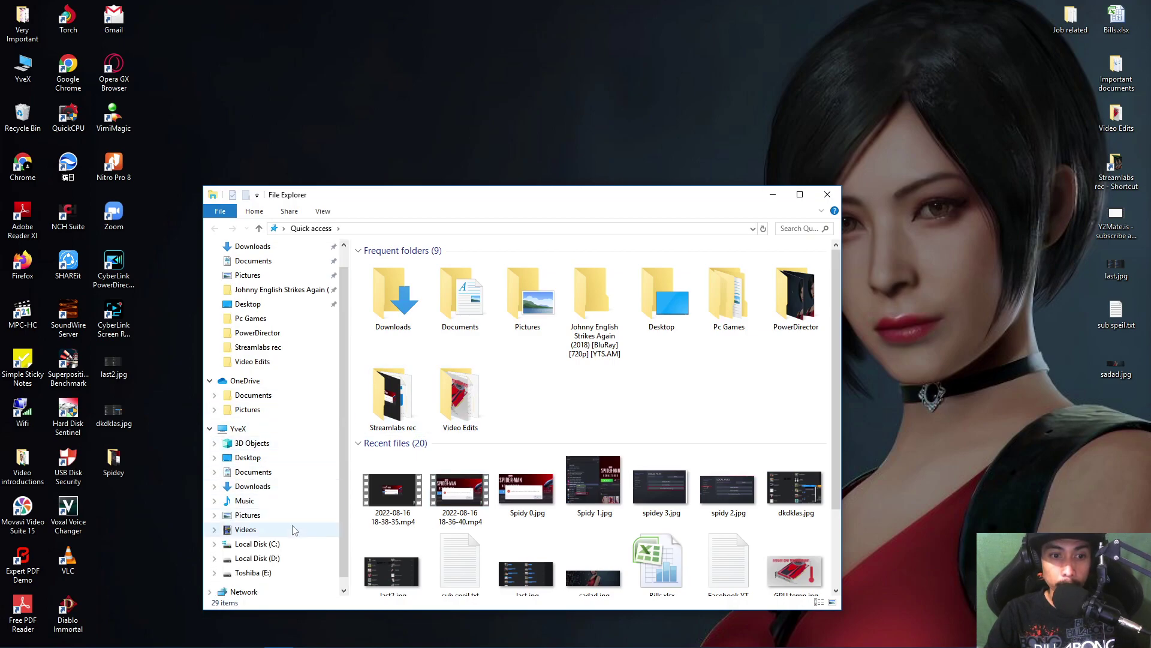
left_click(266, 547)
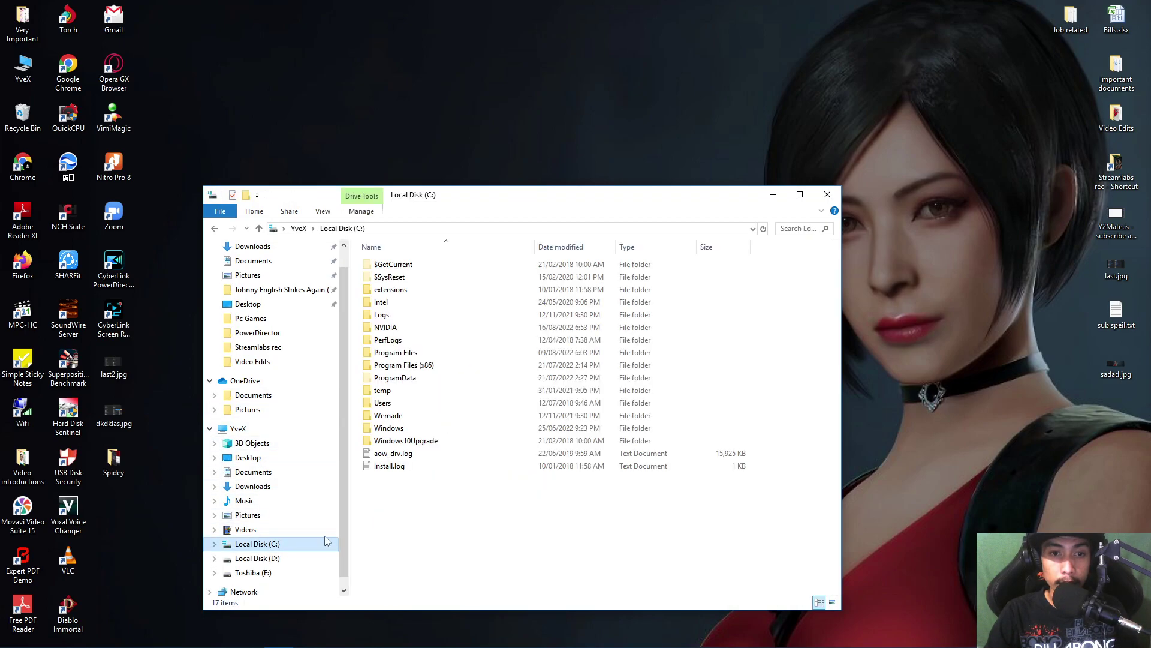
double_click(429, 367)
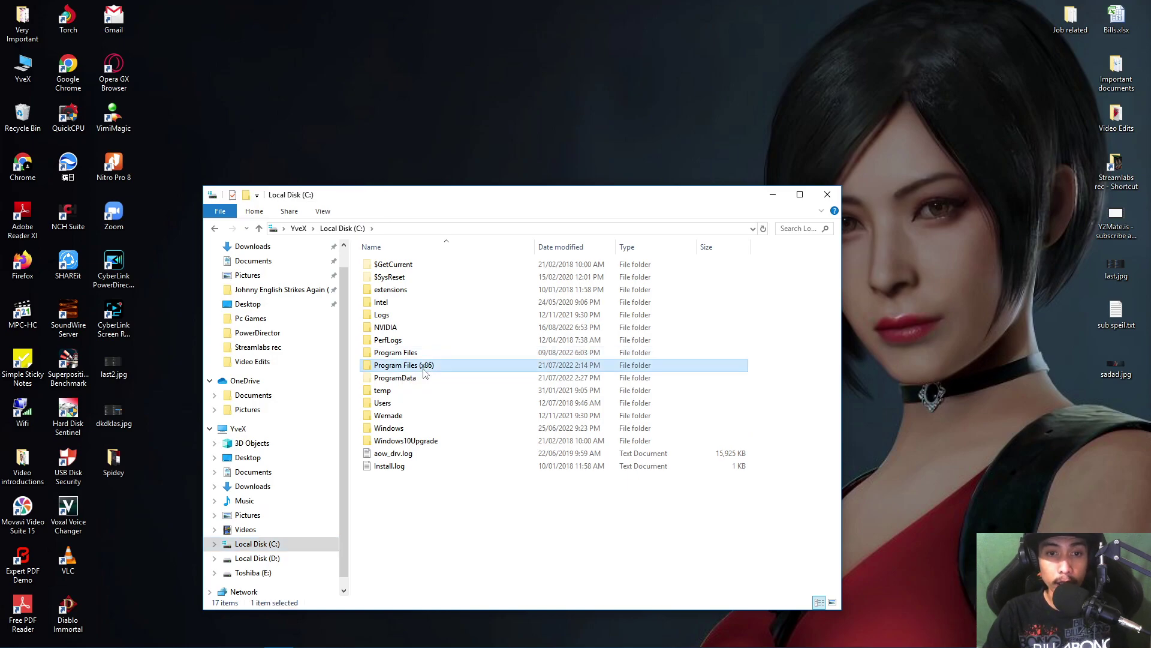
scroll(487, 373, "down", 4)
scroll(487, 373, "down", 1)
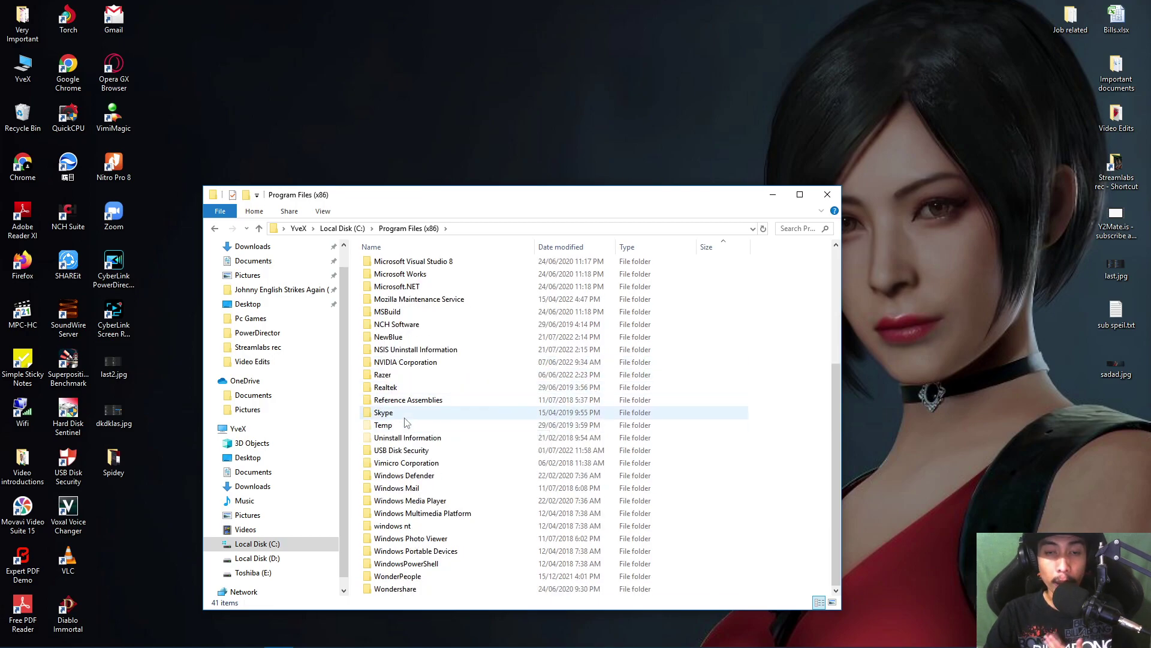
Step: Go to Toshiba (E:) > Steam and open the Properties of steam.exe
left_click(253, 572)
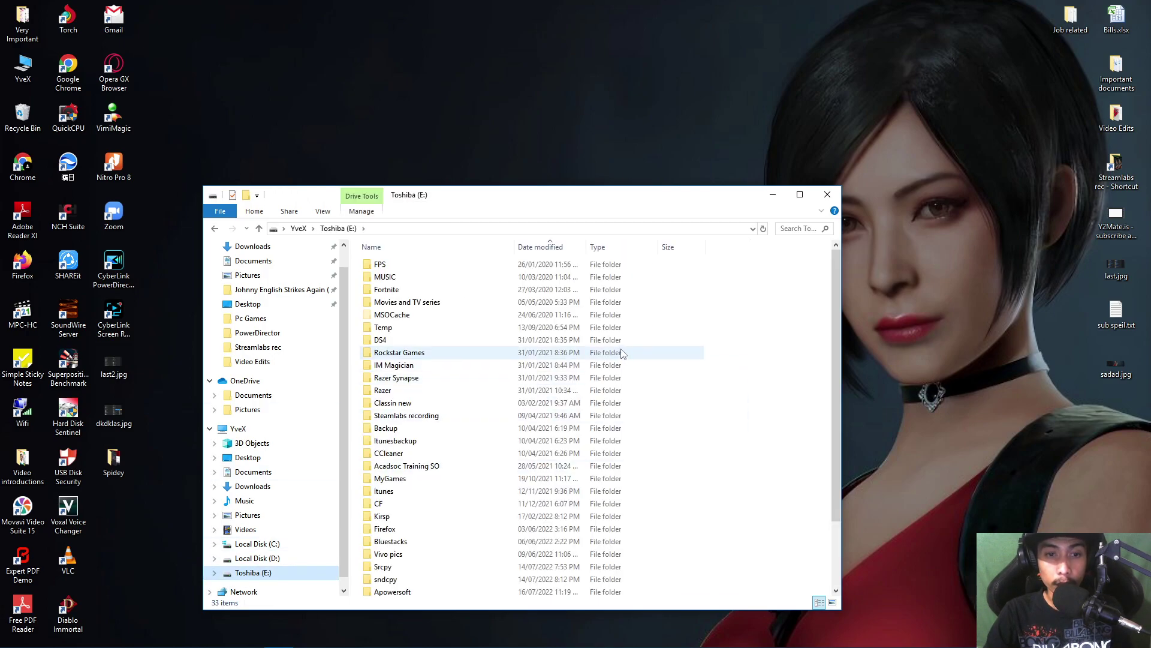
scroll(590, 287, "down", 2)
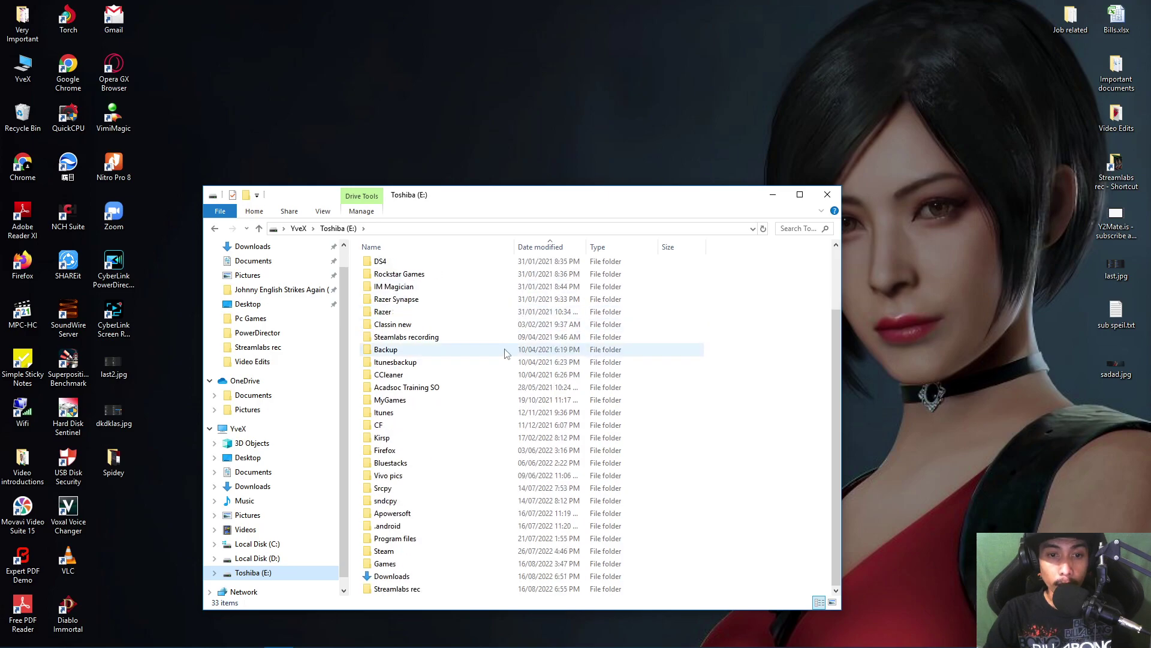
double_click(411, 547)
mouse_move(462, 361)
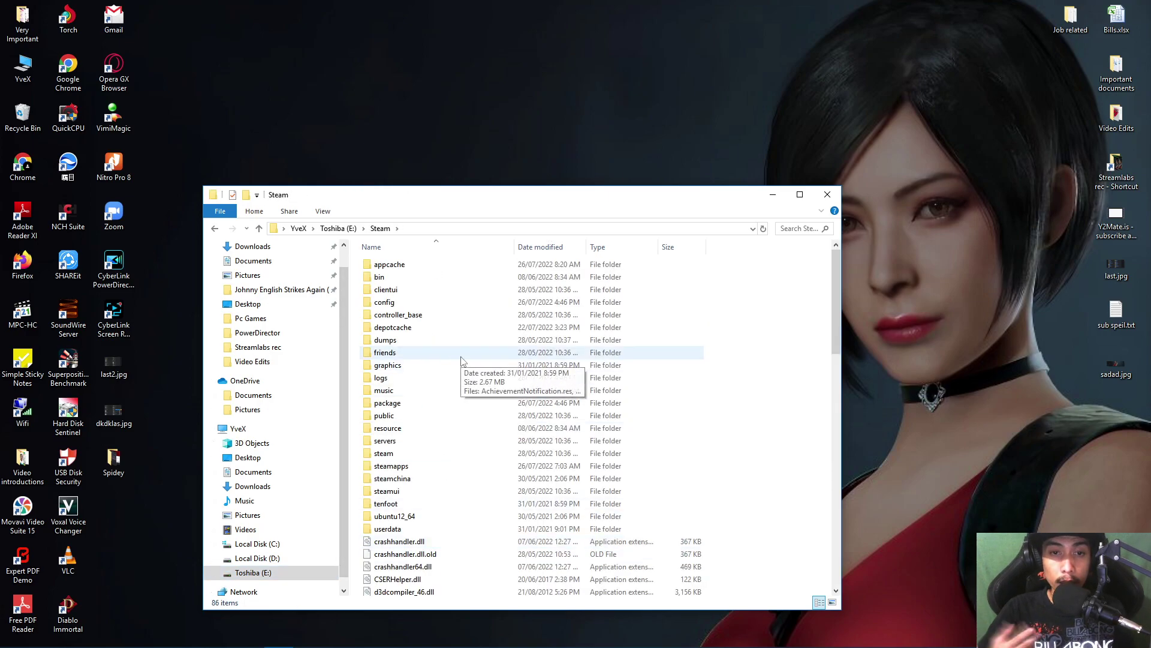
scroll(463, 361, "down", 15)
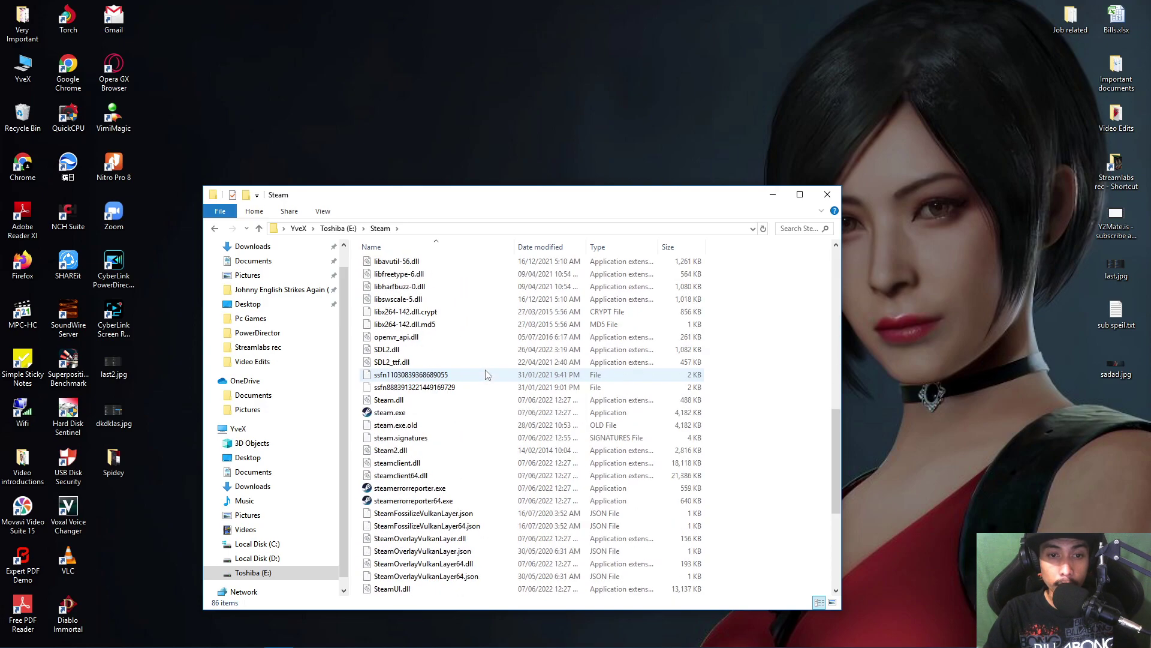
right_click(393, 413)
left_click(444, 400)
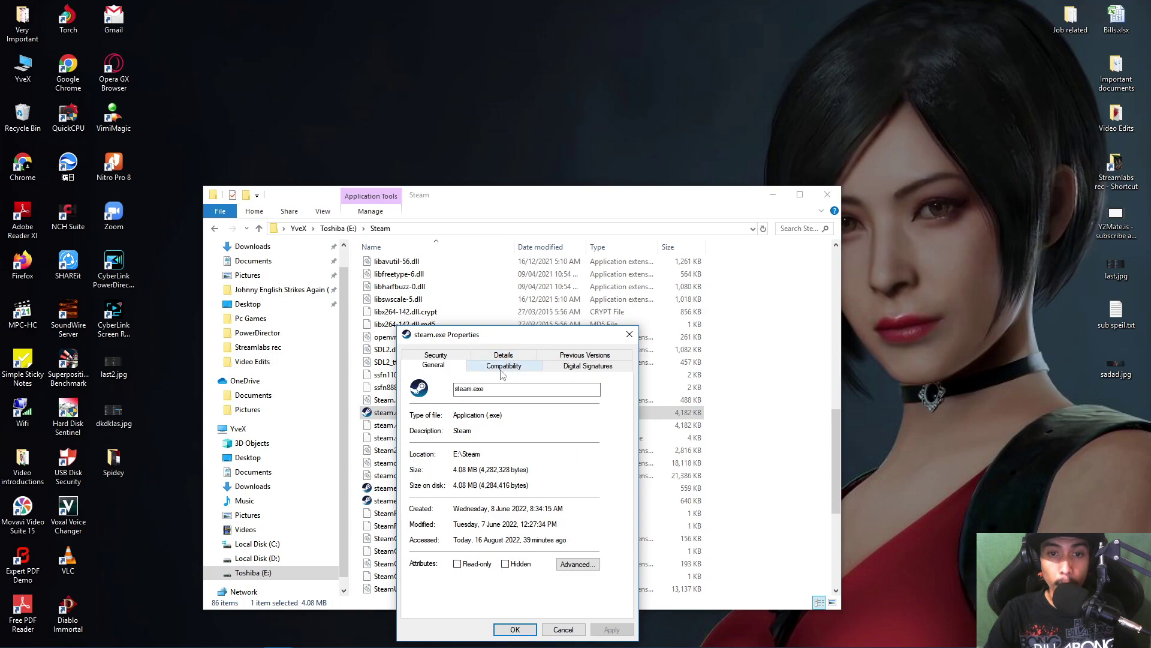
Step: Apply steam.exe's Compatibility settings with compatibility mode left off, then close the Steam folder
left_click(502, 373)
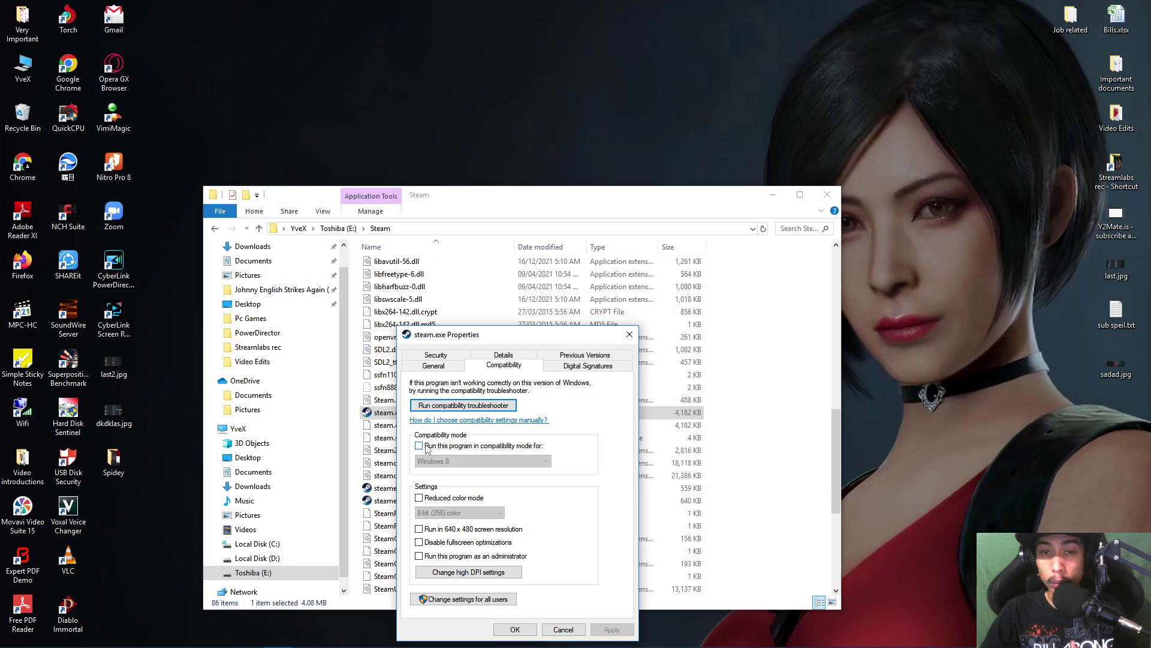
left_click(420, 446)
left_click(421, 446)
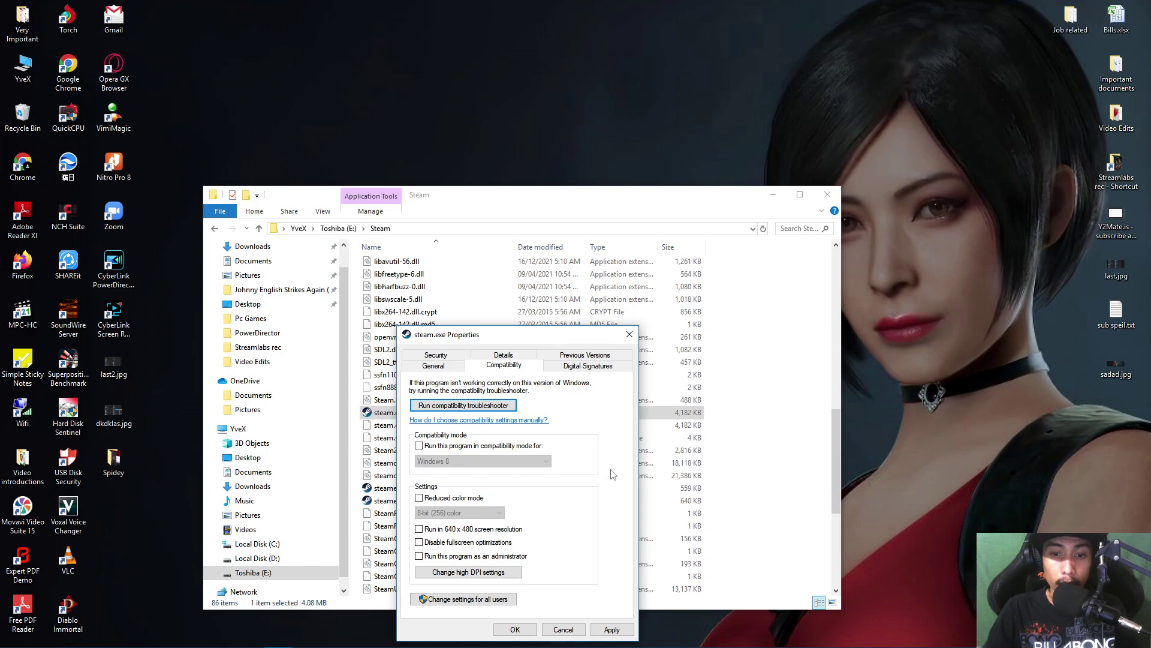
left_click(611, 629)
left_click(514, 629)
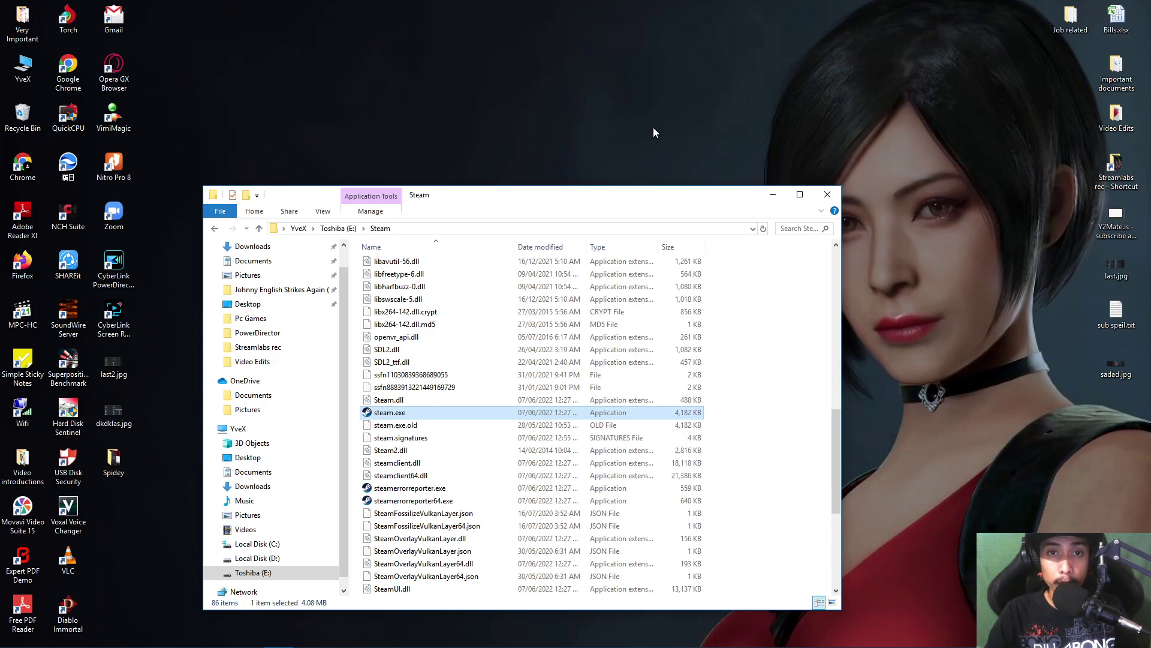
left_click(827, 194)
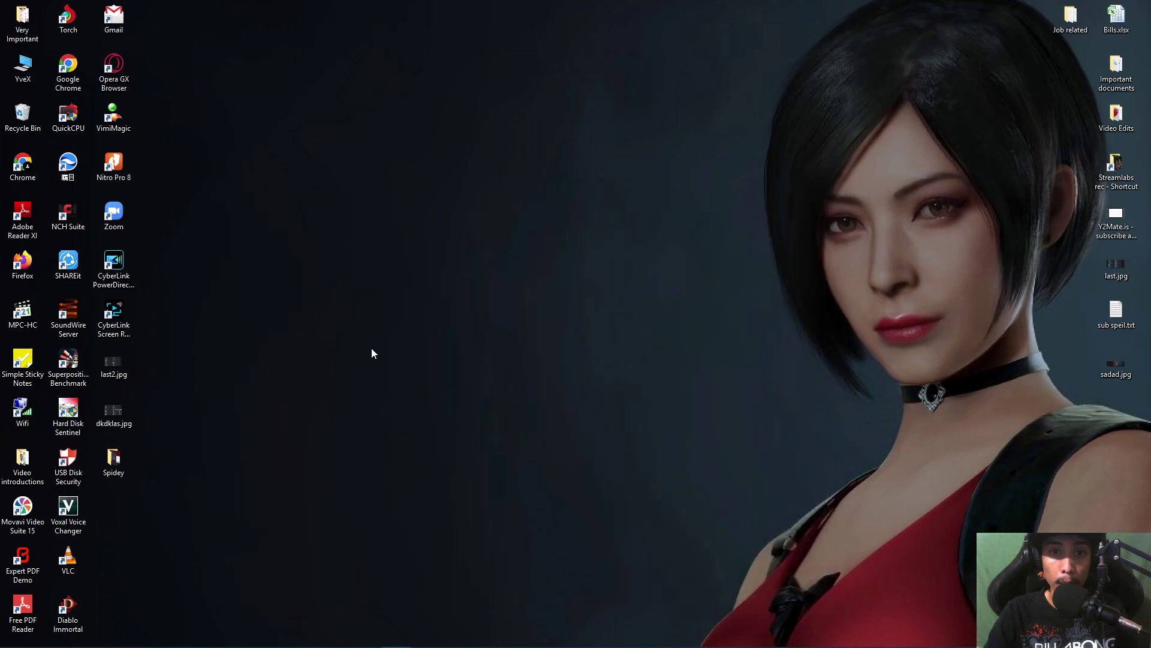
Step: Launch Settings by searching 'sett' from Start and go to Windows Update
mouse_move(25, 642)
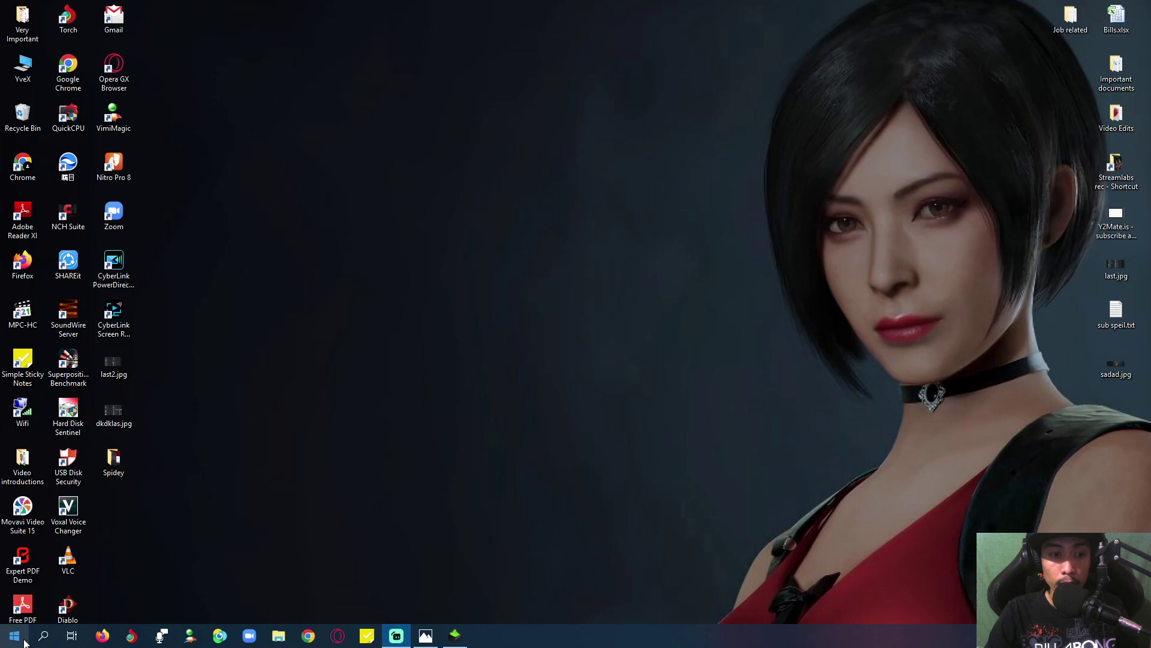
left_click(15, 635)
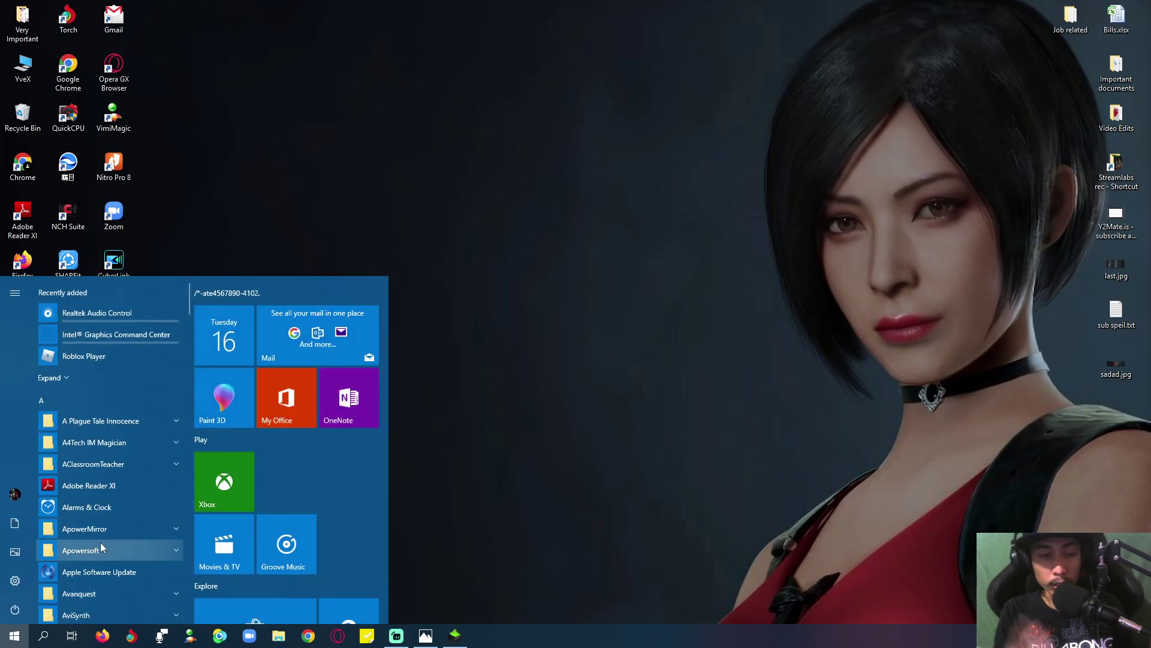
type("sett")
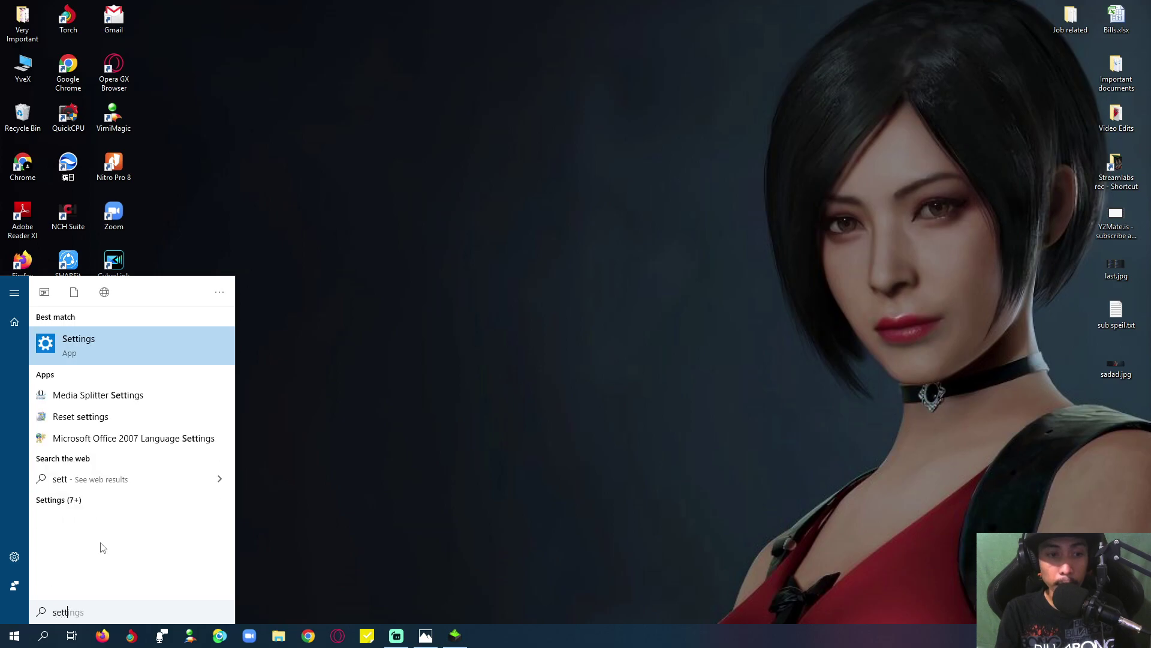
key("Return")
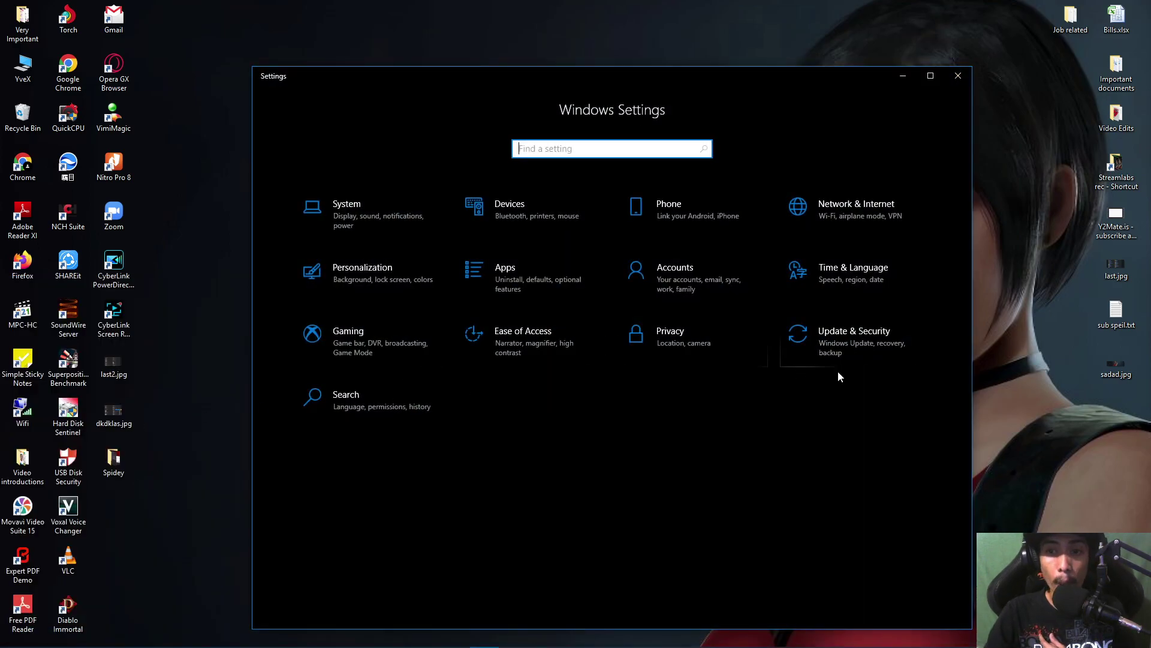
left_click(845, 334)
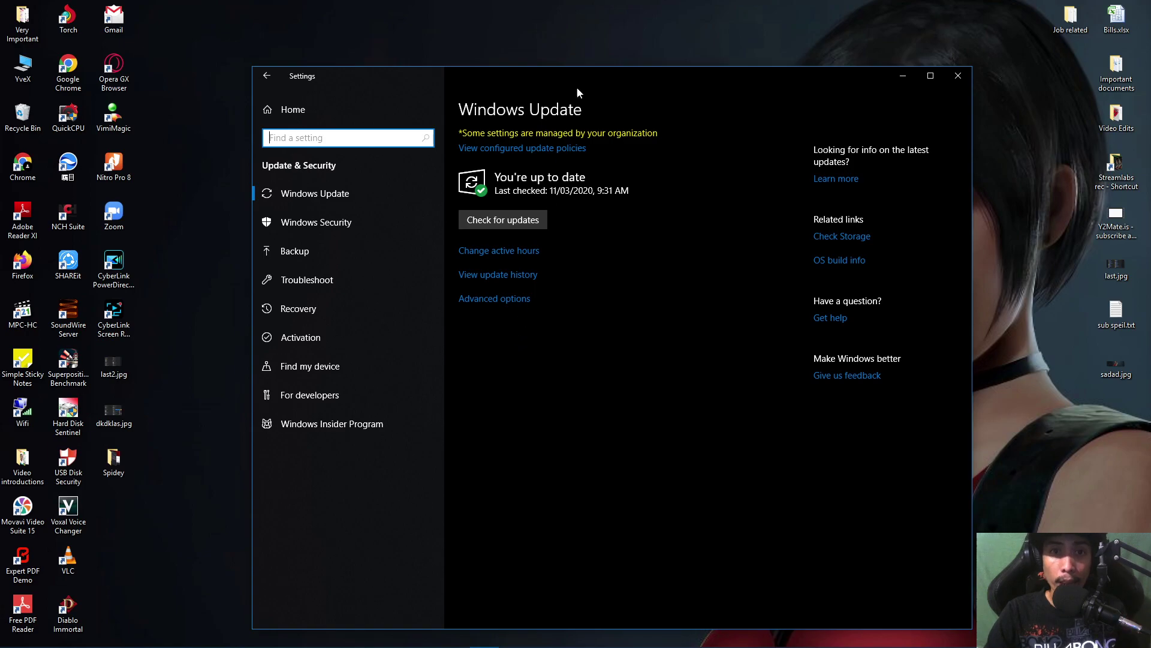
Step: Leave the up-to-date Windows Update page and switch to the Opera GX browser
mouse_move(514, 644)
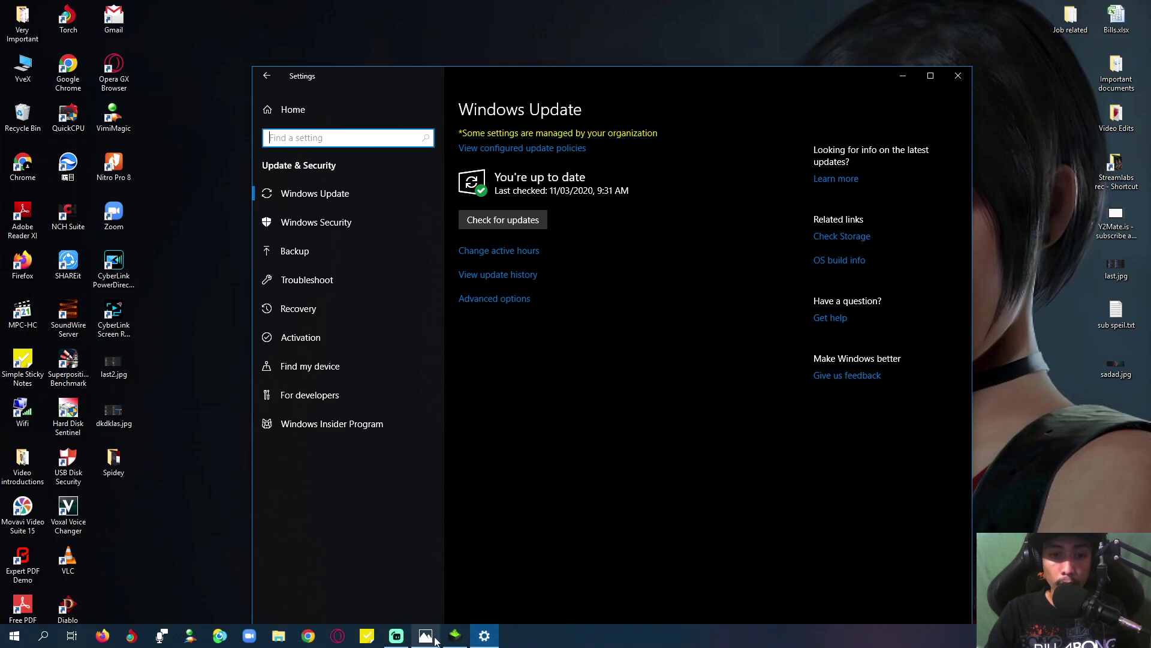
left_click(338, 636)
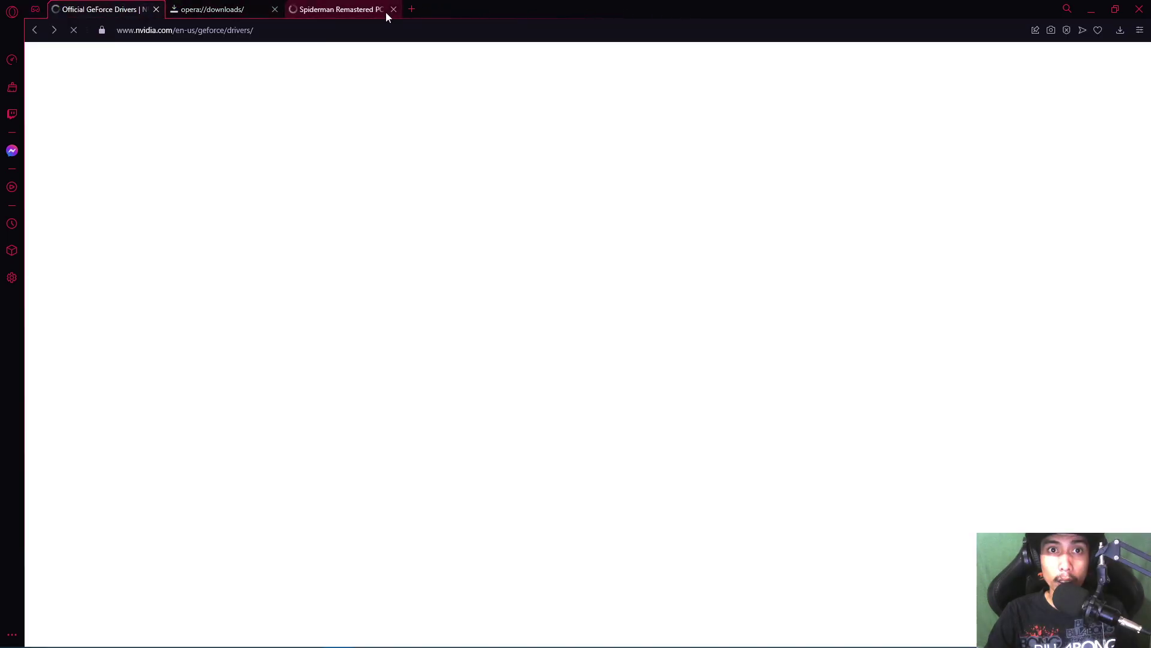
Step: Close the Spider-Man tab, show the GeForce Drivers page, and restore the browser window
left_click(387, 16)
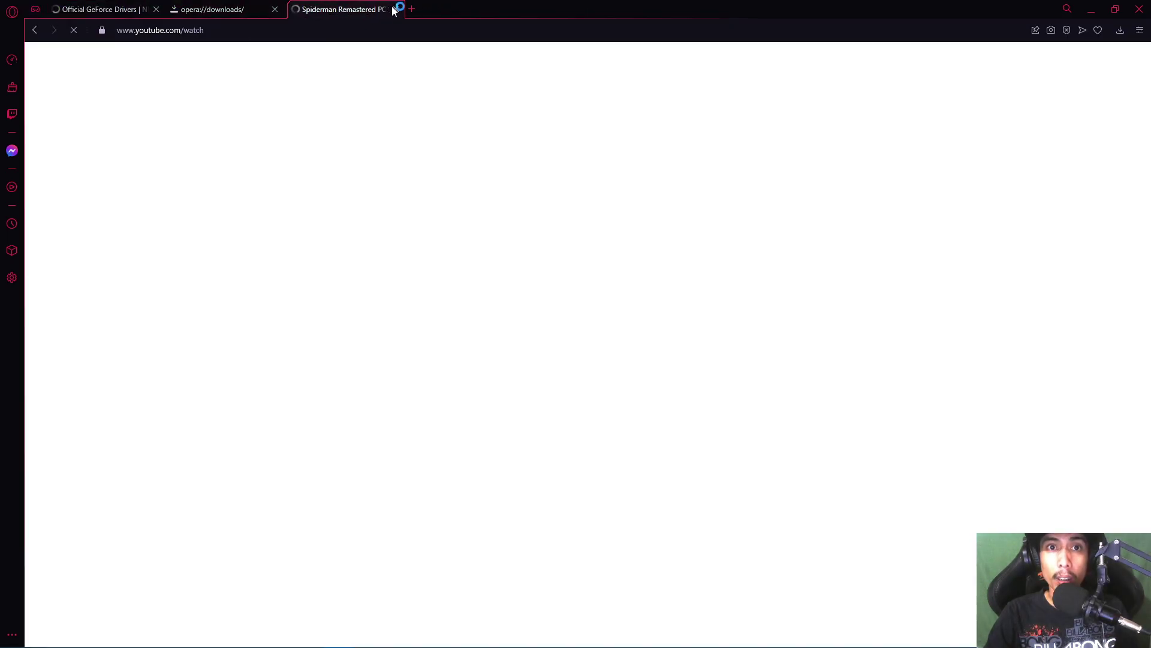
left_click(394, 9)
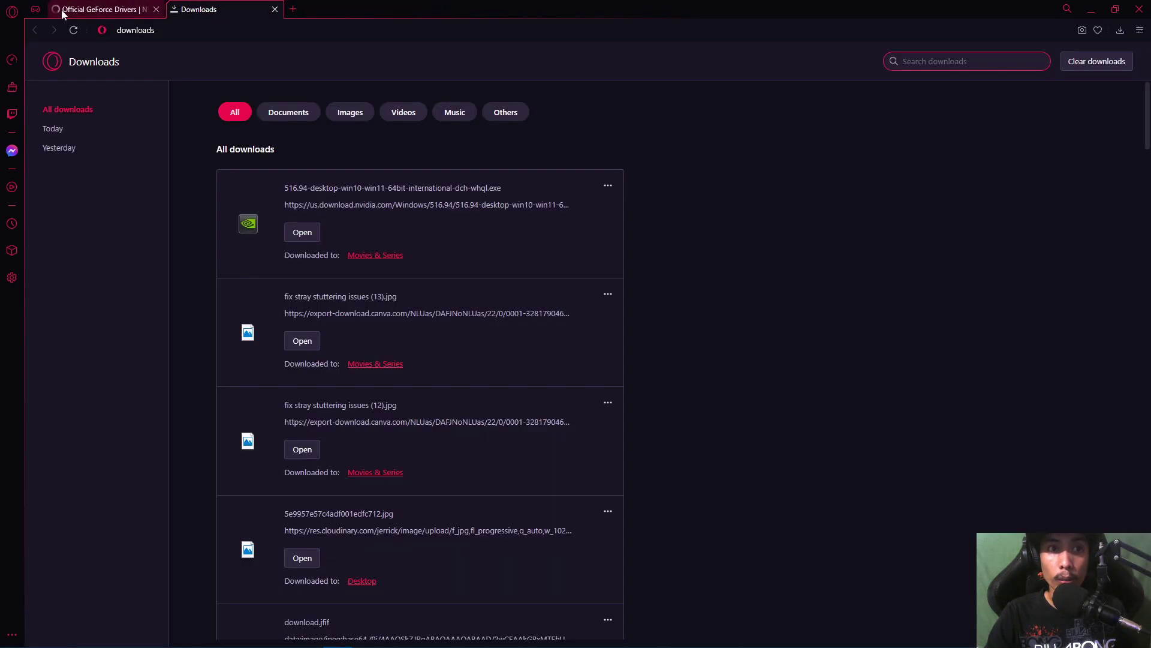
left_click(90, 10)
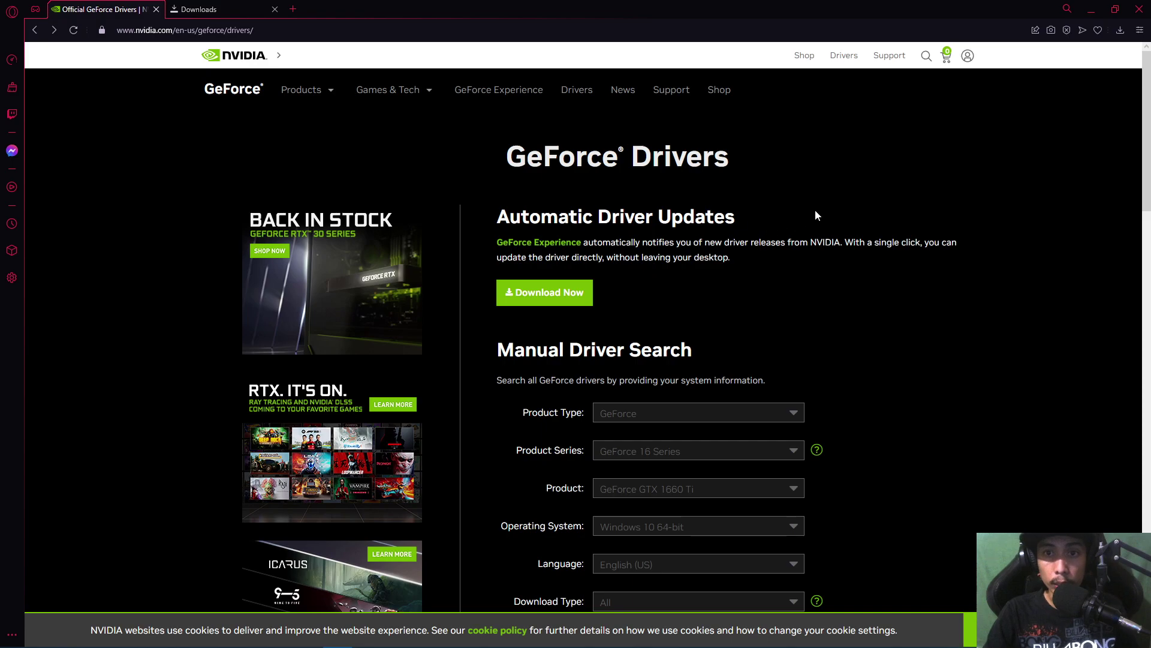
left_click_drag(756, 19, 804, 149)
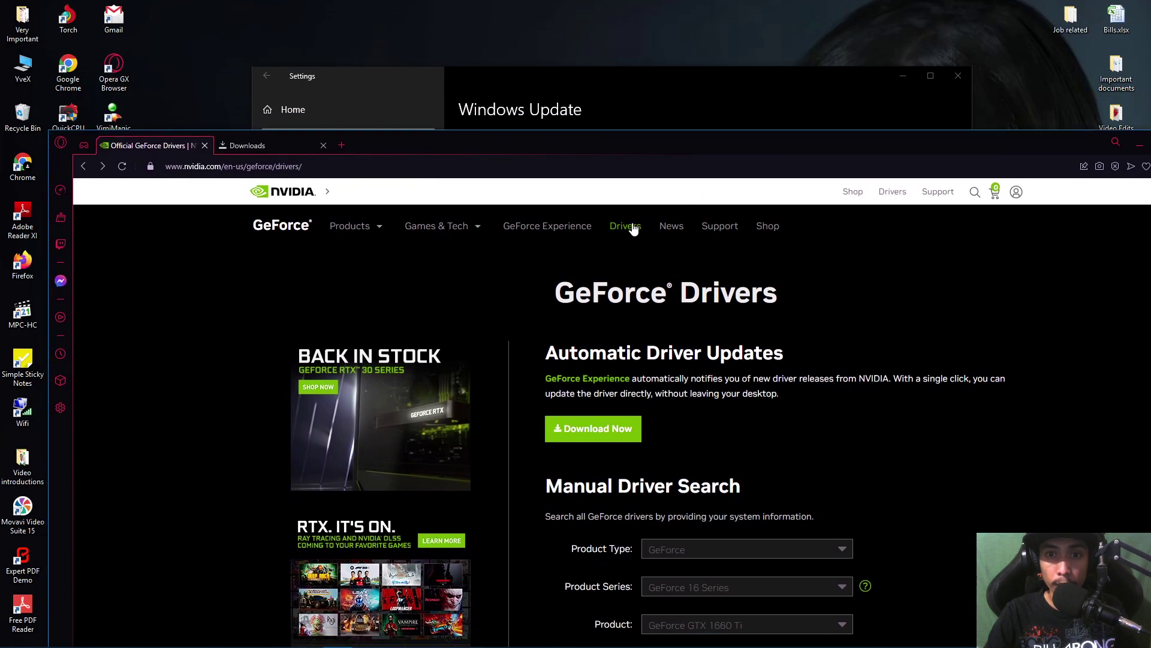
Step: Maximize the browser and search GeForce drivers for the GTX 1660 Ti on Windows 10 64-bit
double_click(773, 145)
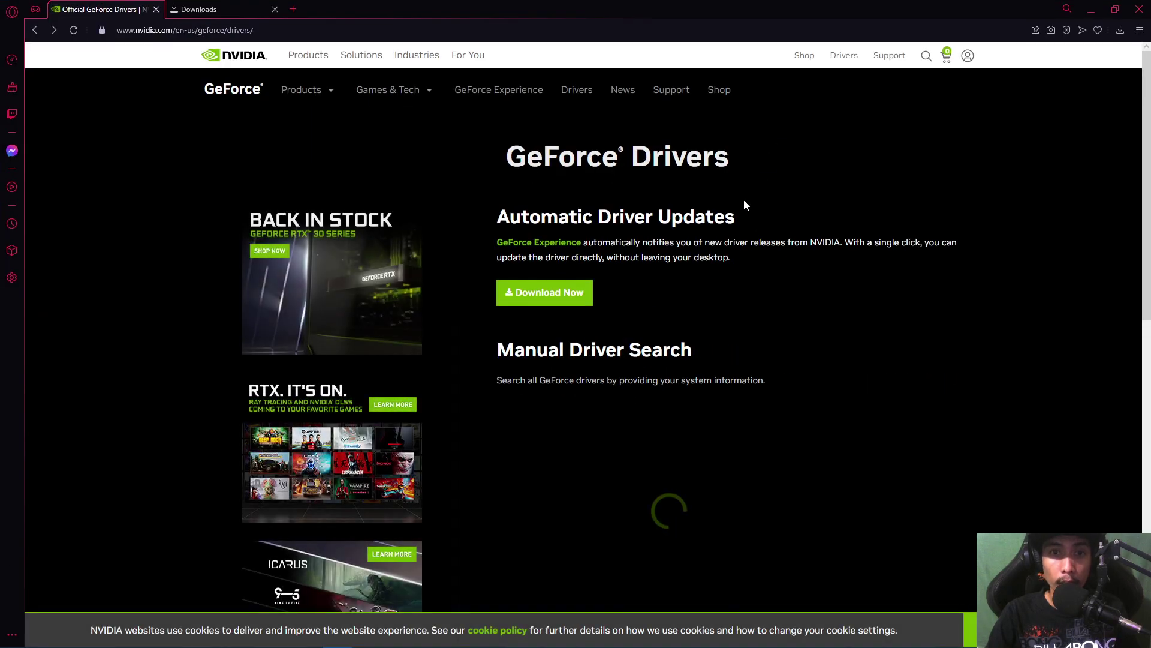
scroll(760, 341, "down", 2)
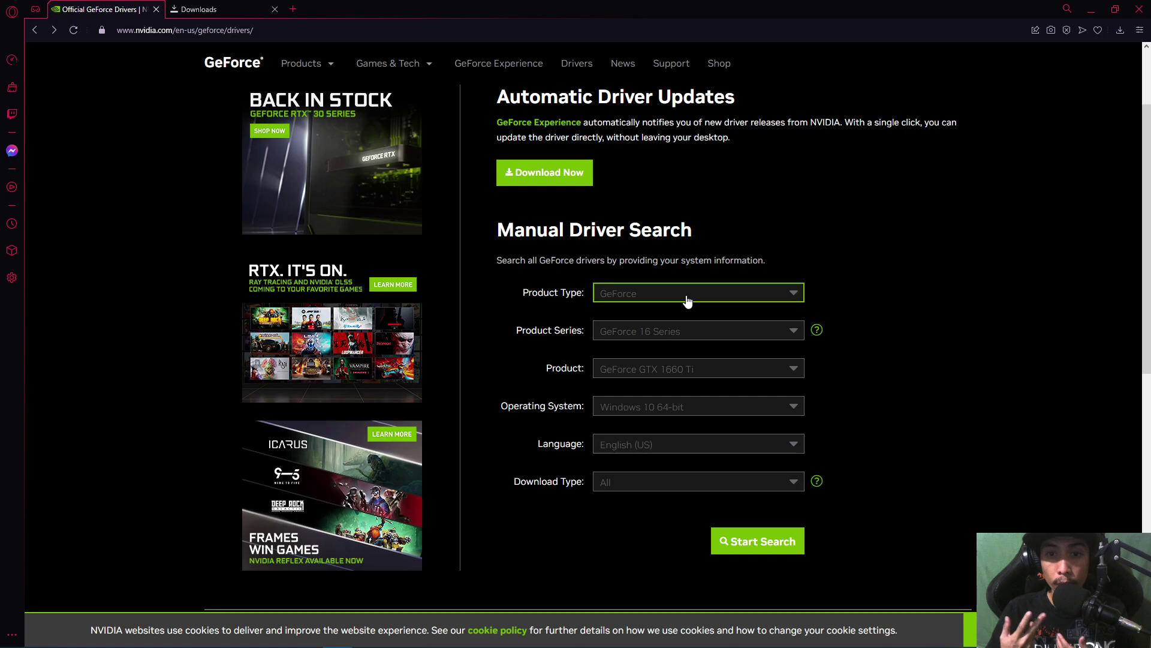
left_click(682, 406)
left_click(679, 406)
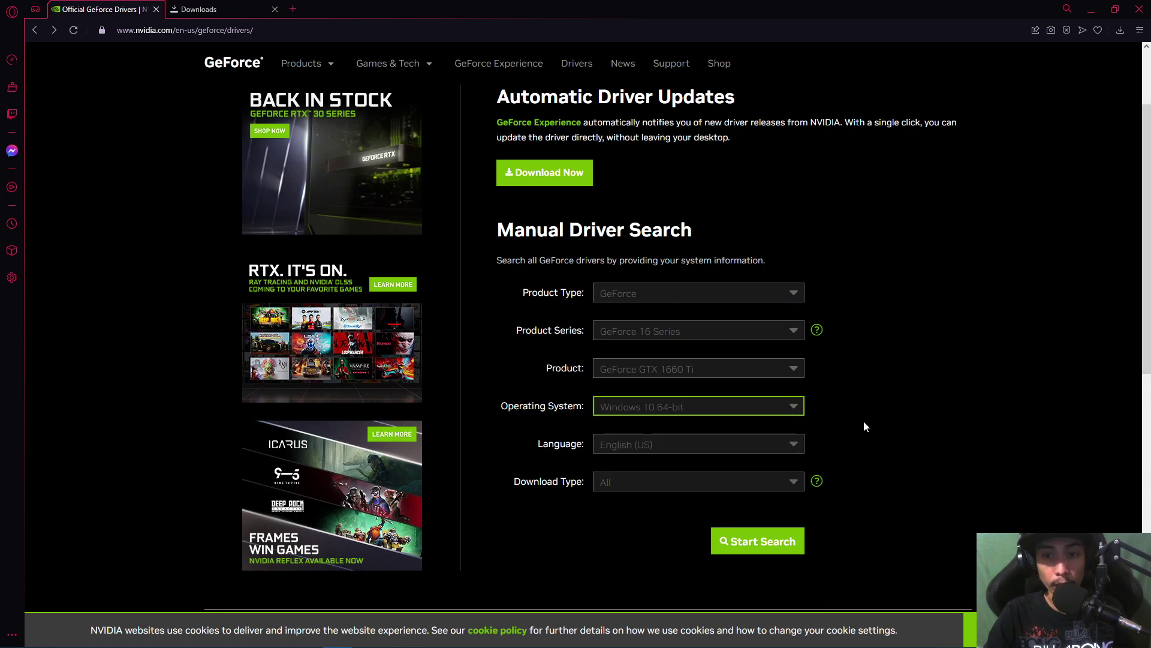
scroll(891, 413, "down", 1)
left_click(784, 481)
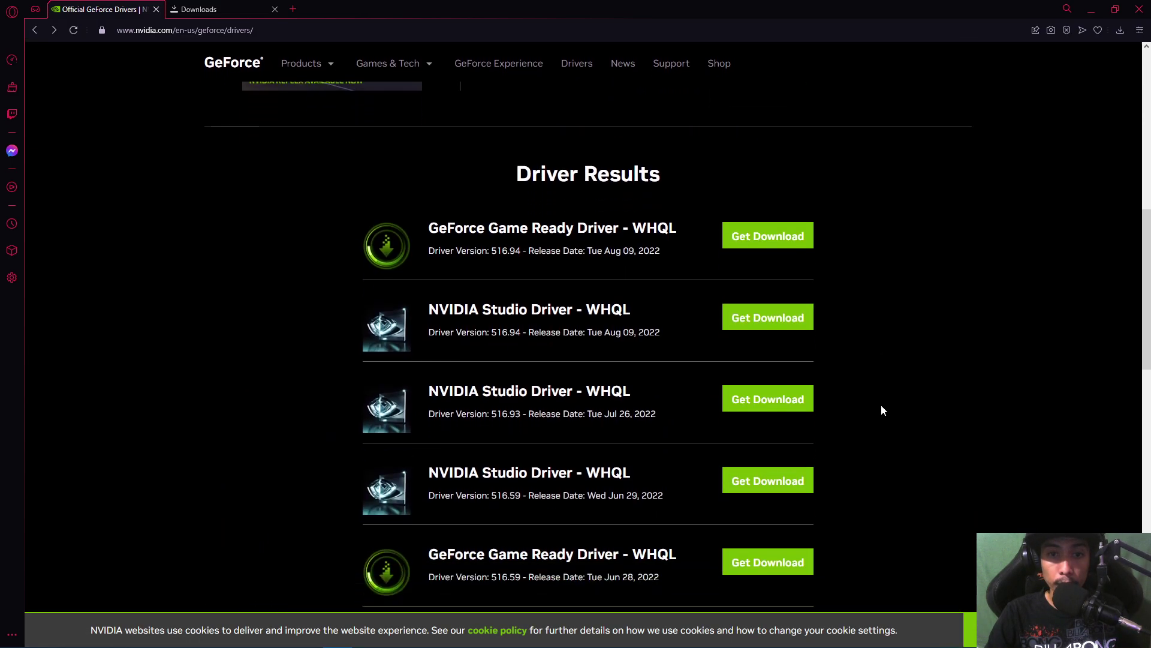
Step: Open the latest GeForce Game Ready Driver 516.94 download page
scroll(776, 360, "up", 2)
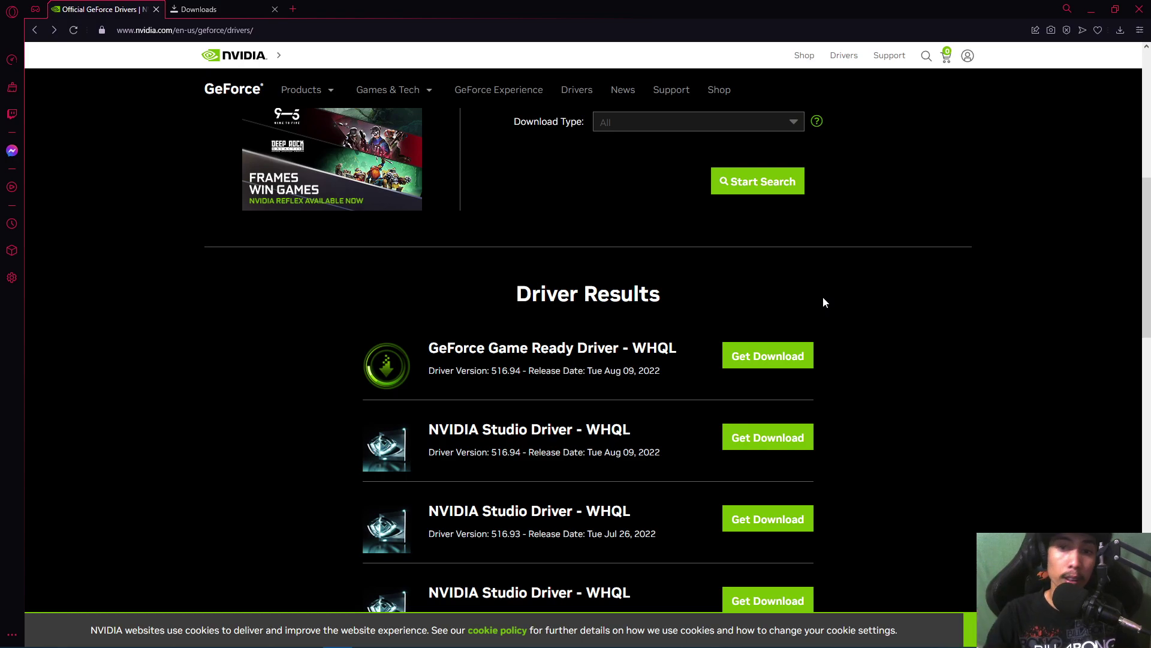
left_click(763, 355)
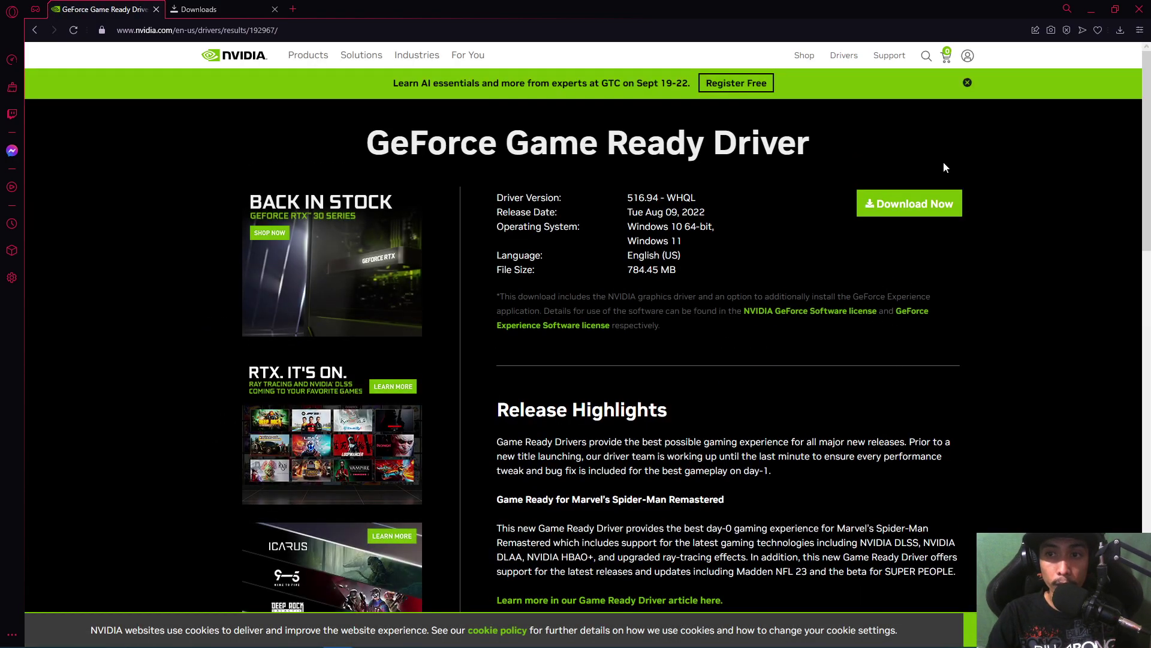
scroll(888, 231, "down", 1)
scroll(582, 353, "down", 2)
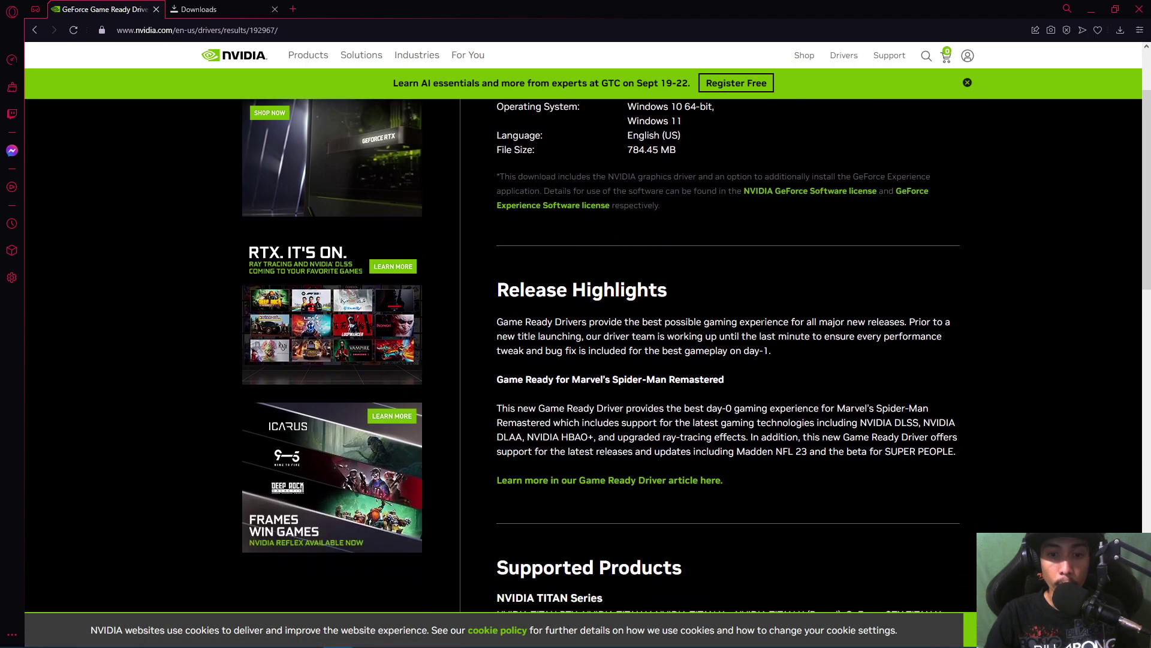
Step: Restore the NVIDIA installer window from the taskbar and move it into view
mouse_move(396, 643)
left_click(452, 641)
left_click(453, 640)
left_click(453, 641)
left_click_drag(557, 214, 755, 257)
left_click_drag(770, 234, 699, 247)
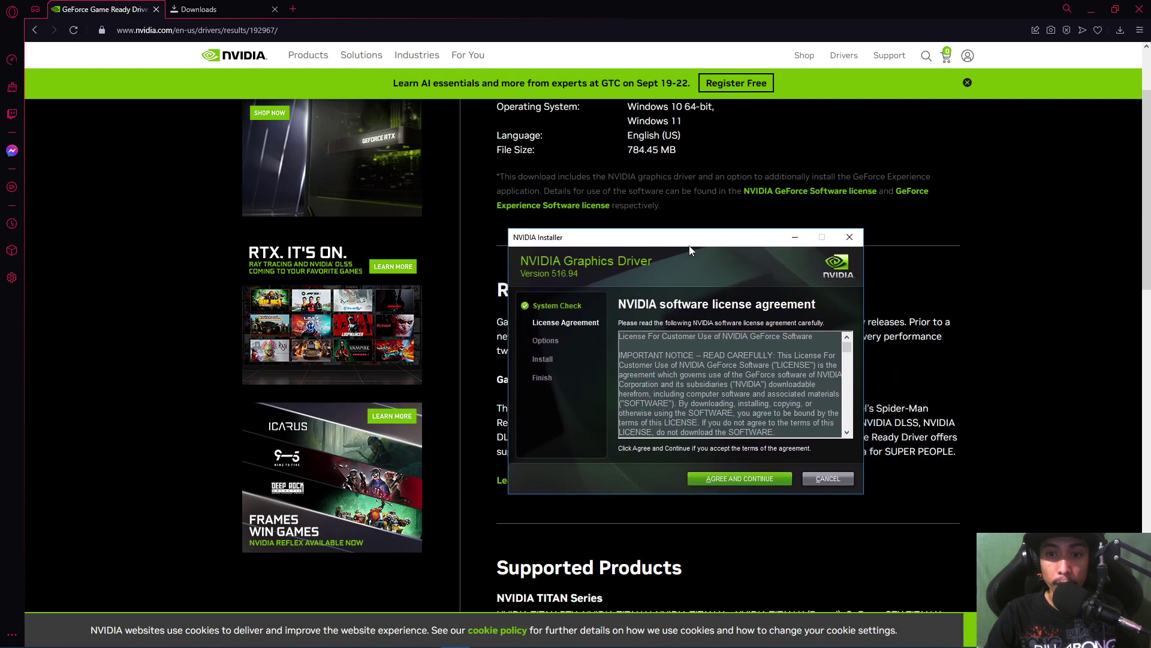
Step: Accept the license, choose Custom (Advanced), and leave clean installation unchecked
left_click(722, 480)
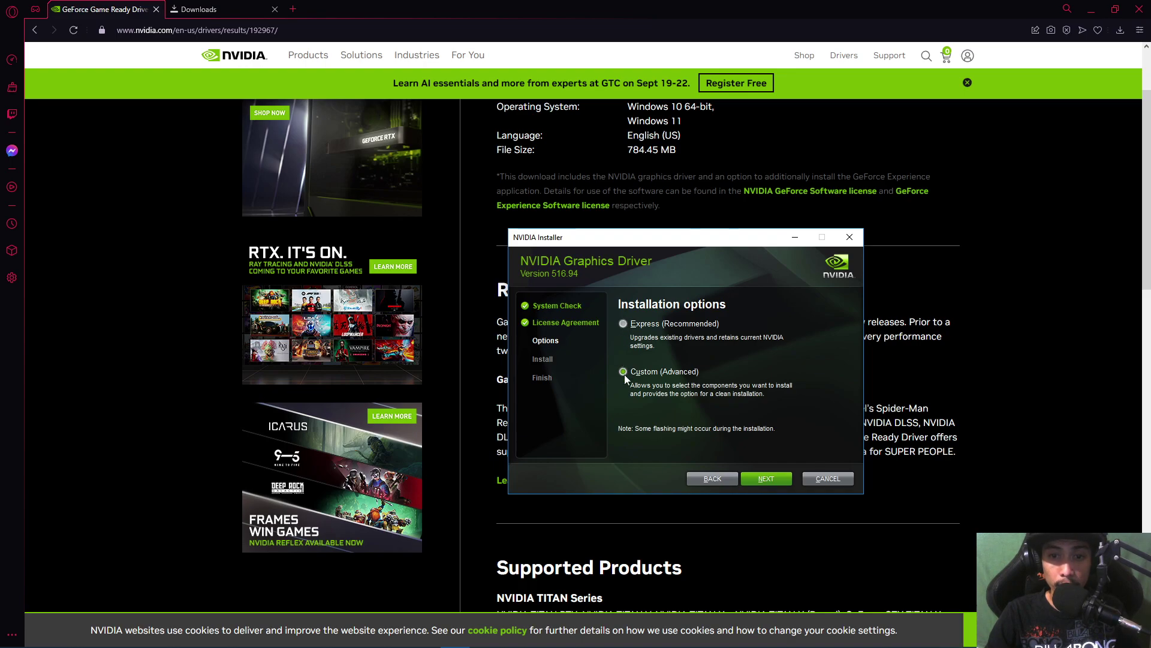
left_click(767, 479)
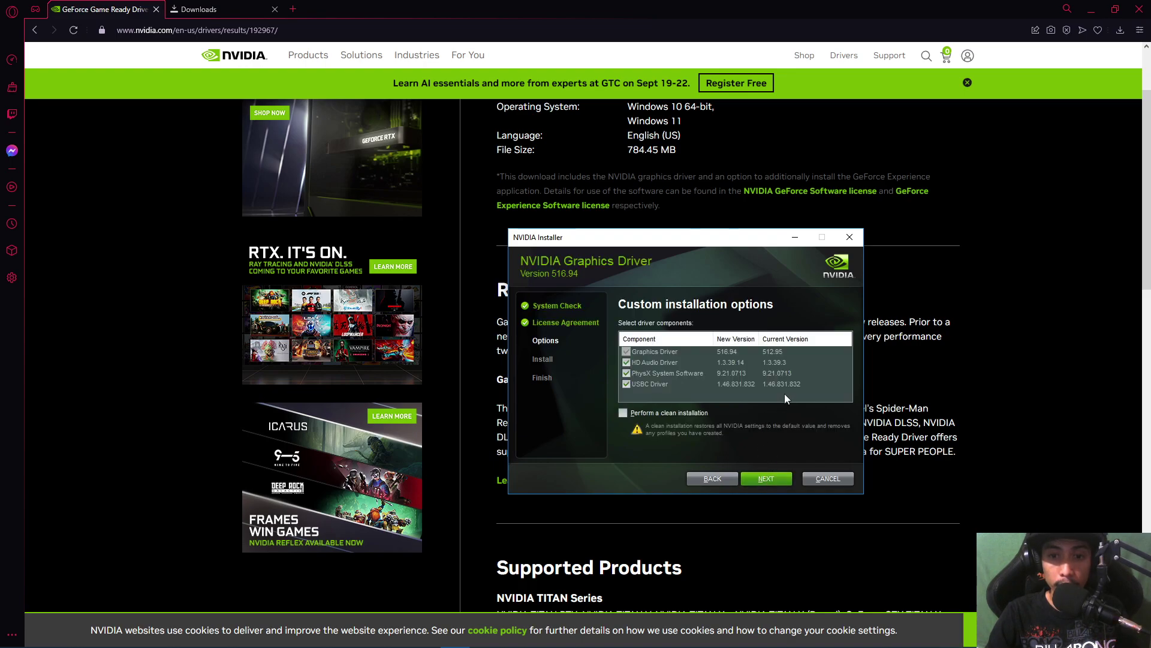
left_click(624, 415)
left_click(623, 414)
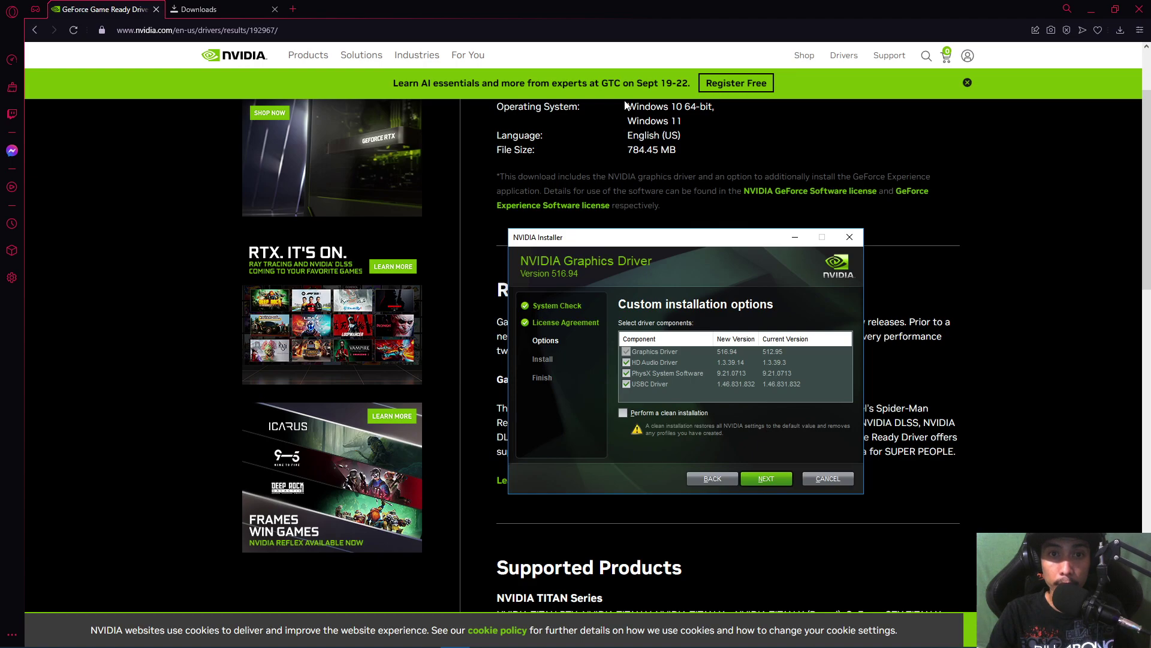
left_click(1091, 9)
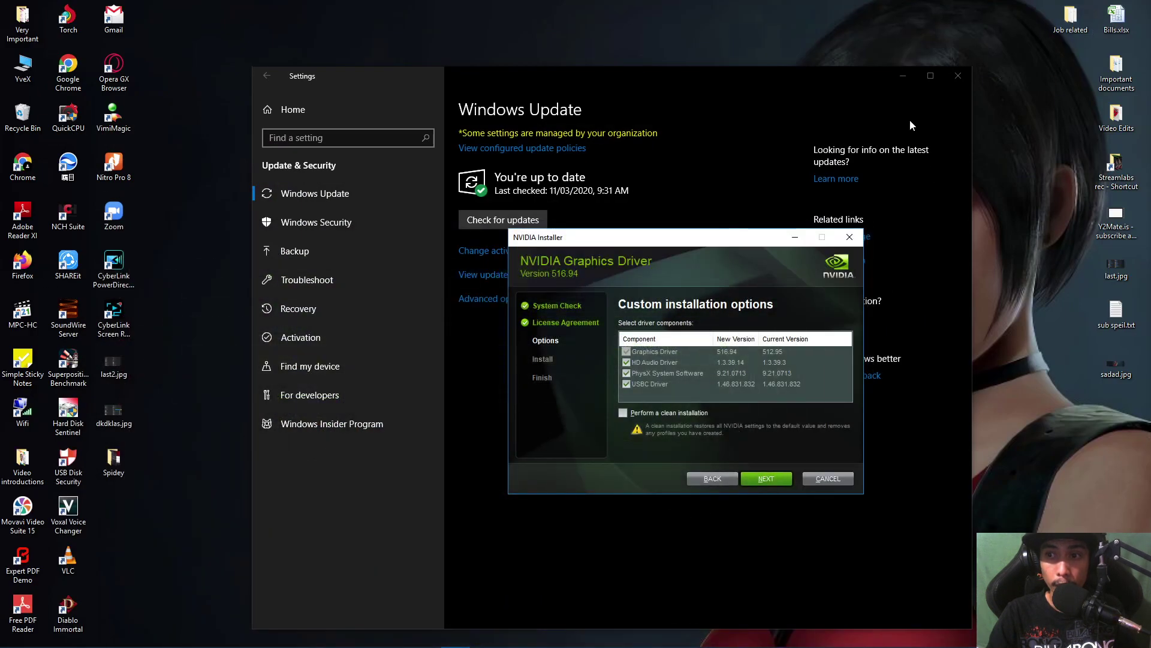
Step: Minimize Settings and the NVIDIA installer, then open Spidy 1.jpg from the Spidey folder
left_click(905, 75)
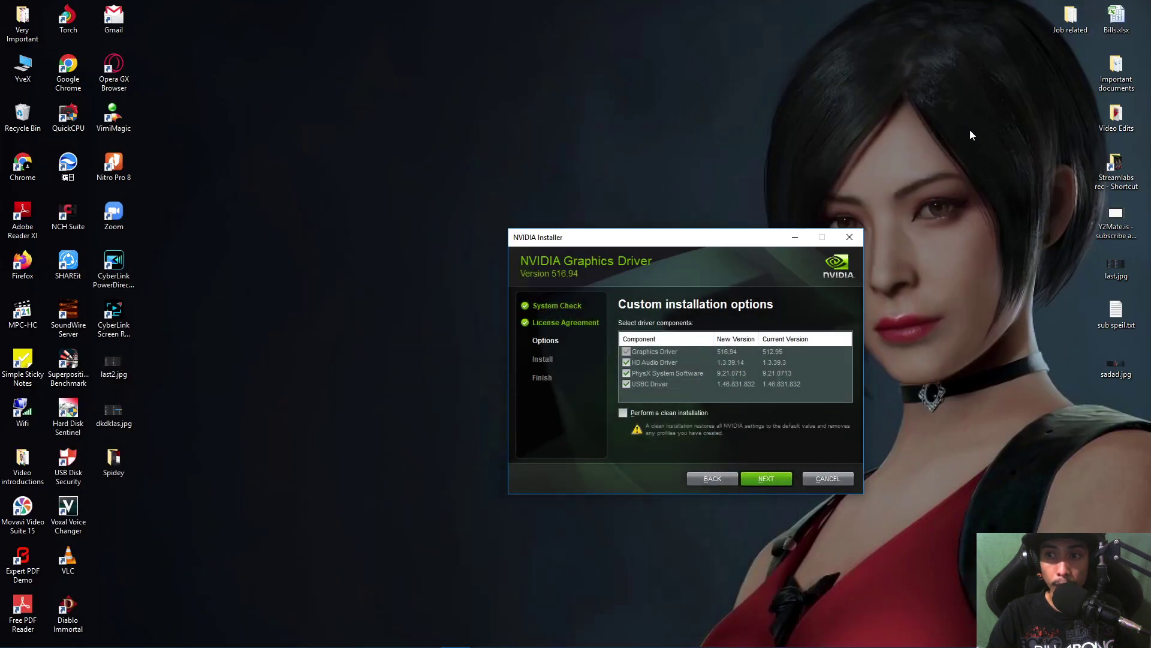
left_click(798, 237)
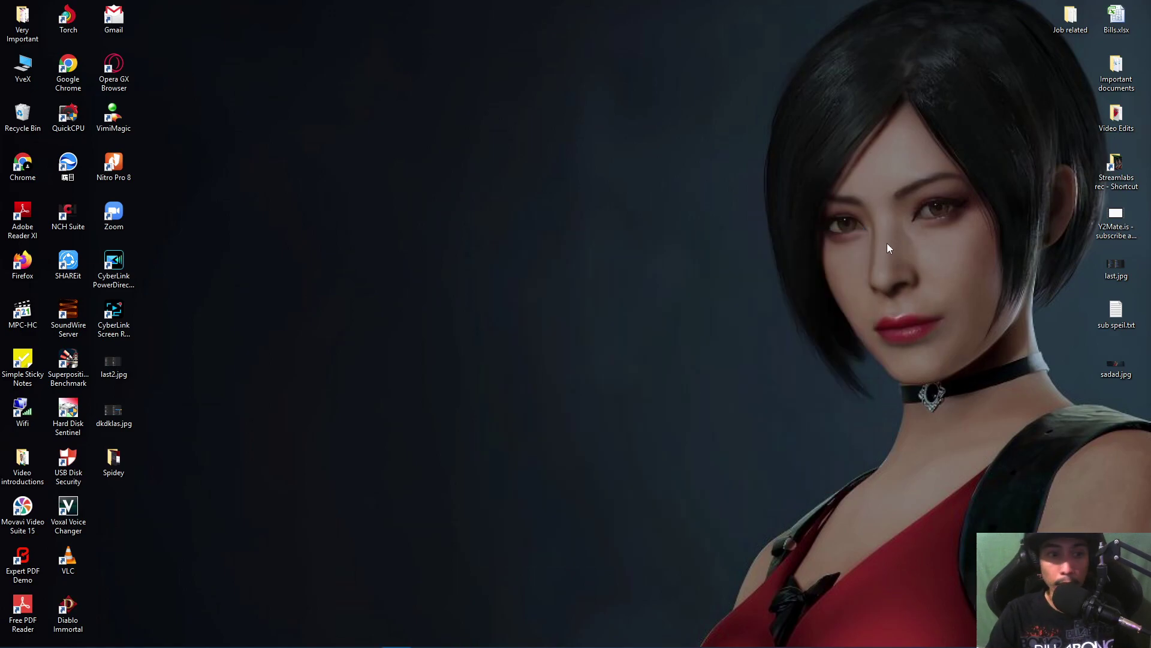
double_click(114, 458)
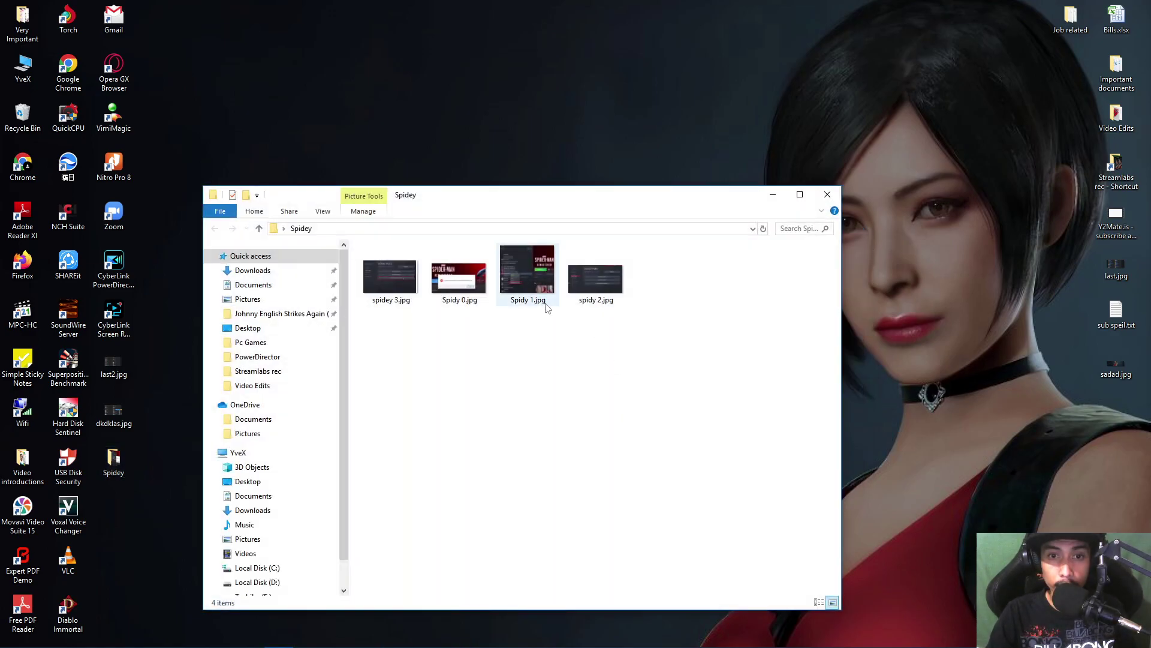
double_click(521, 272)
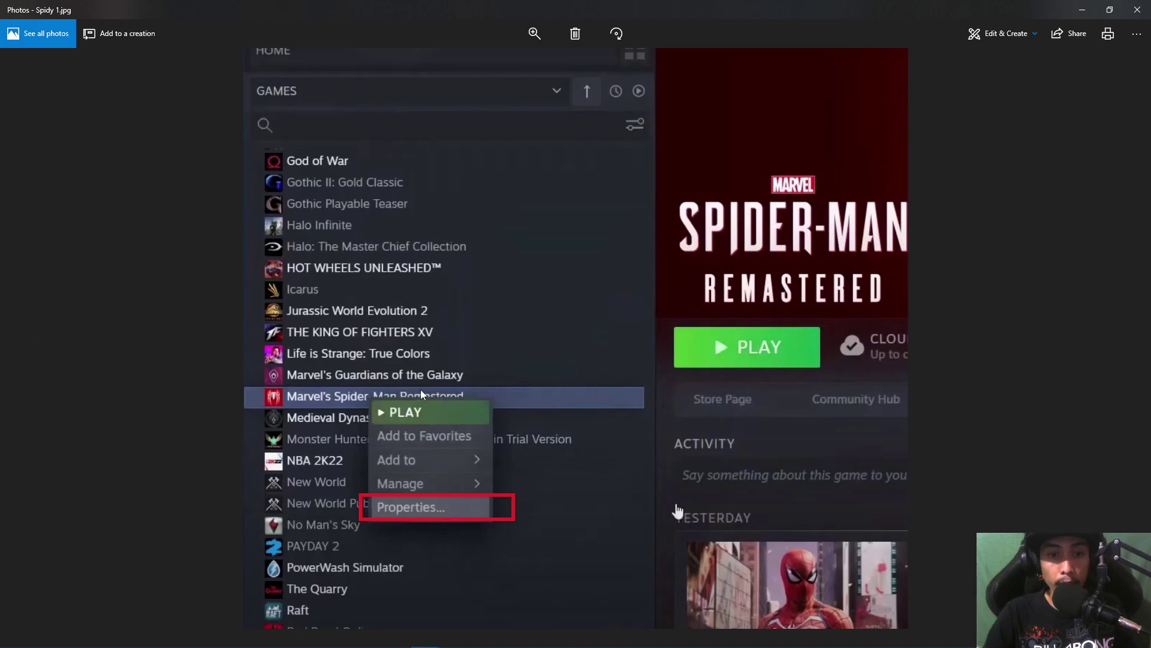
Step: Step through the Local Files and Verify integrity screenshots to the Windows-version error screenshot
left_click(51, 350)
left_click(1117, 355)
left_click(1116, 355)
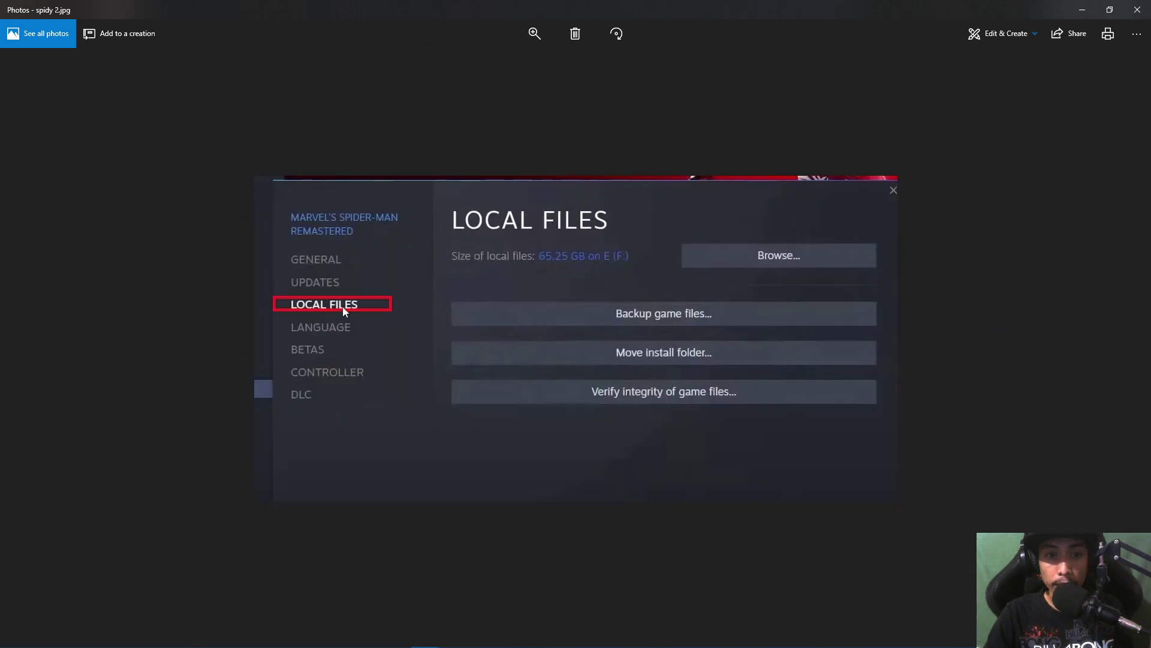
mouse_move(9, 324)
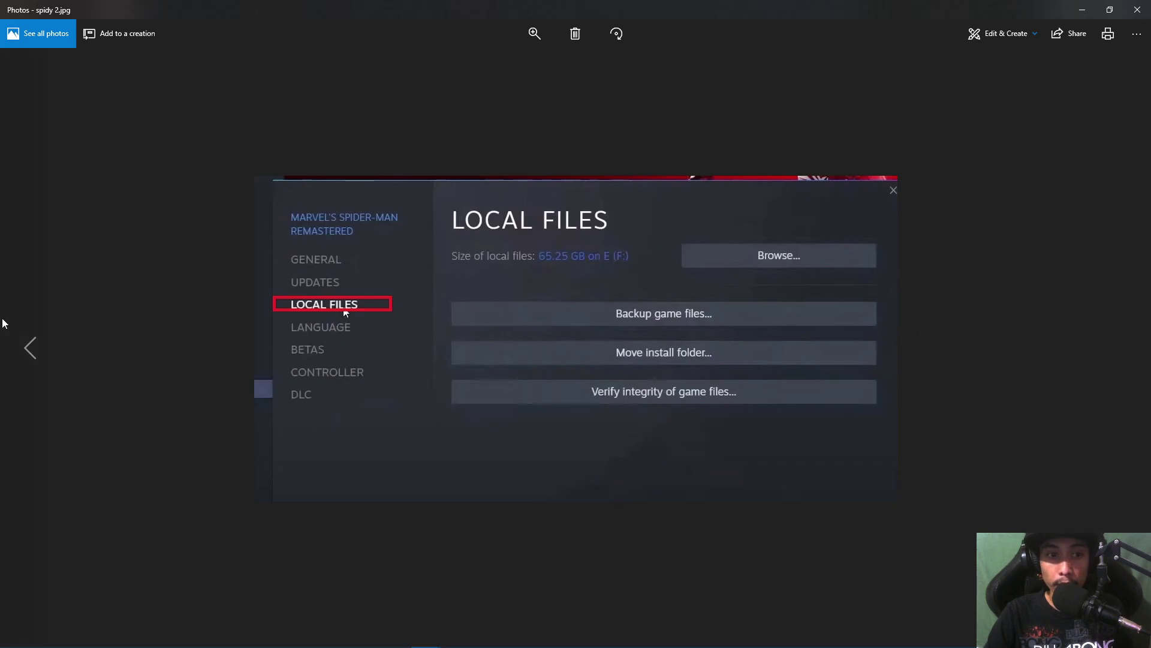
left_click(29, 342)
left_click(28, 342)
left_click(29, 342)
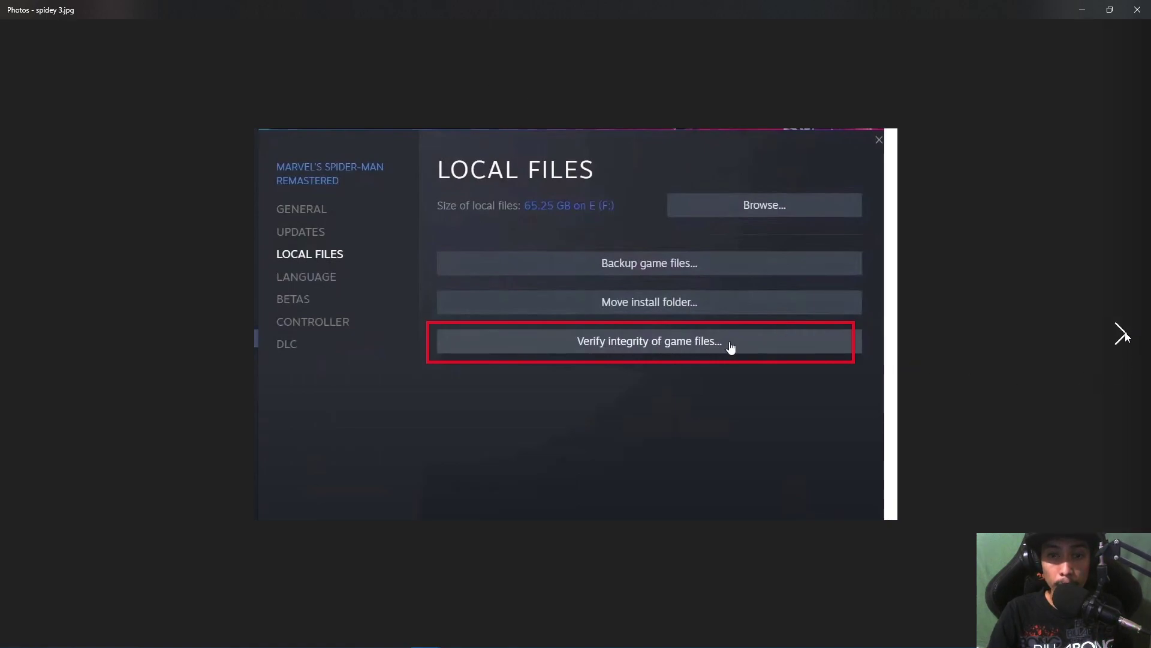
left_click(1125, 334)
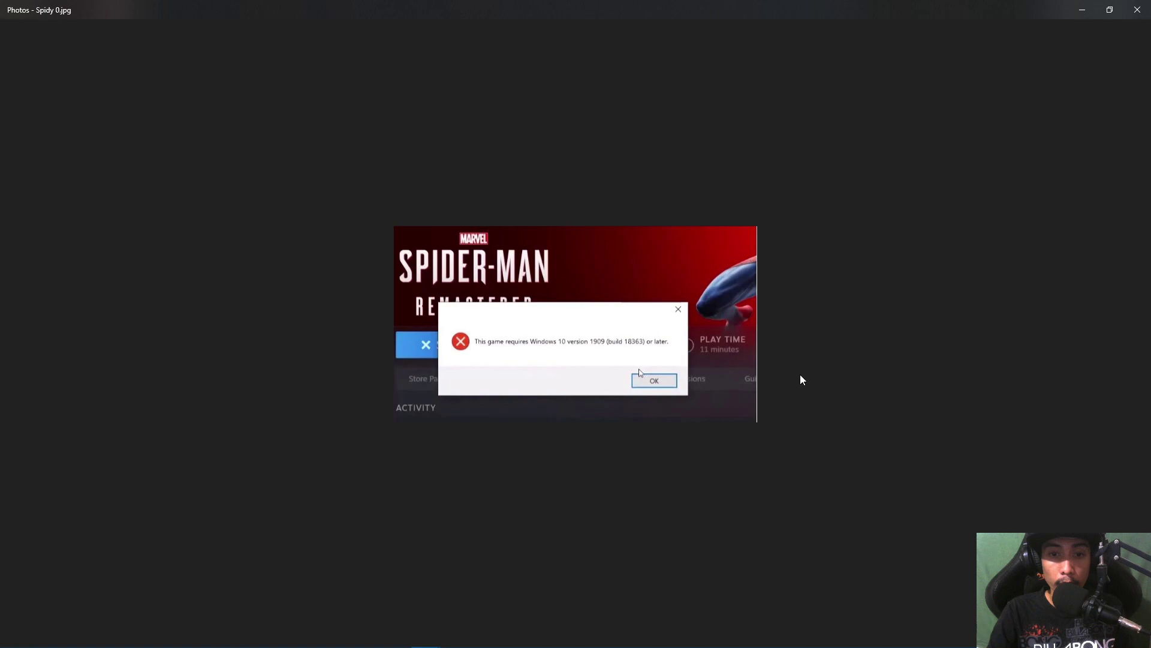
scroll(800, 374, "up", 3)
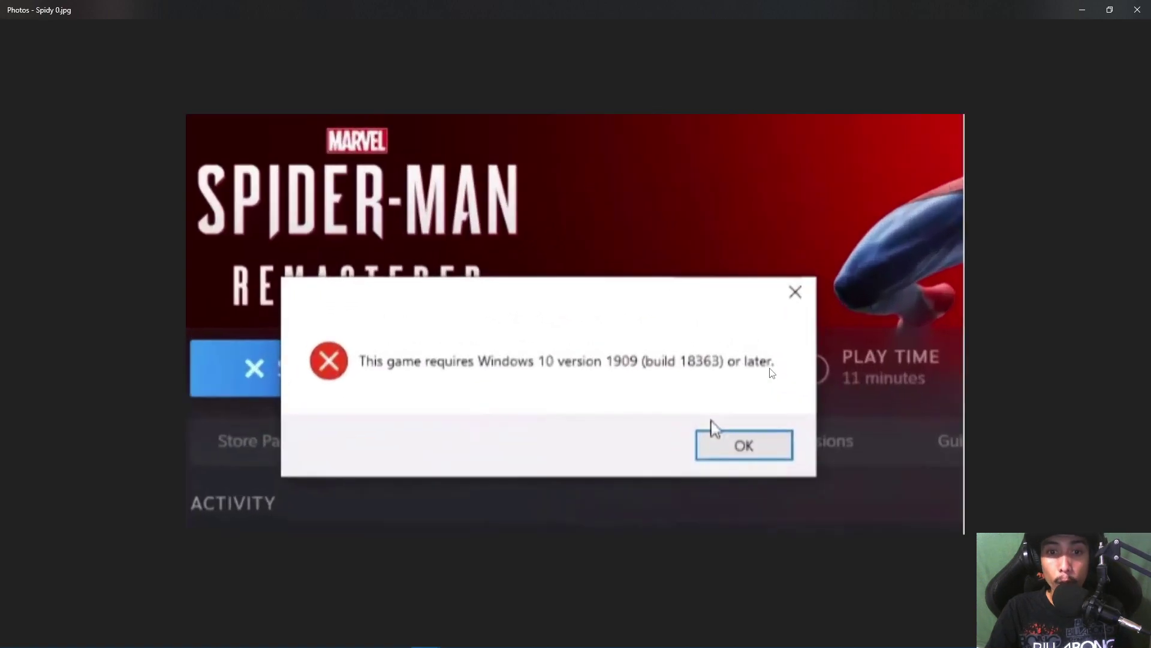